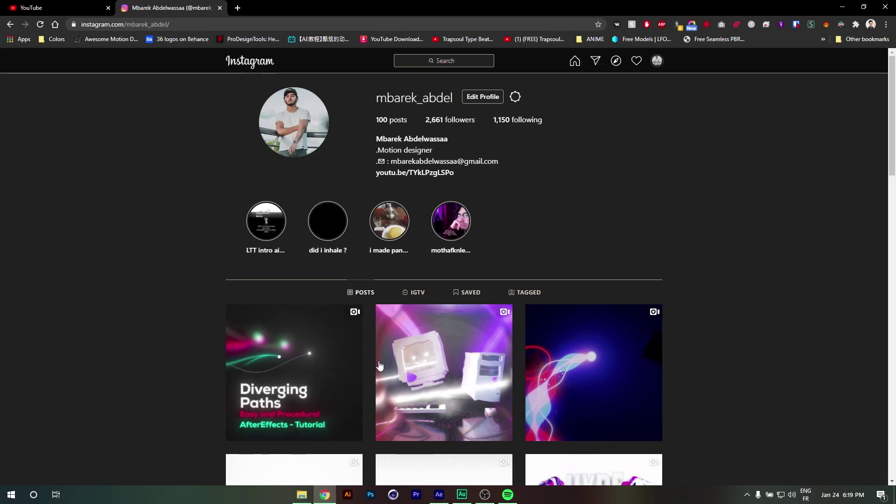
# - Switch to After Effects, preview the Div Path promo composition, and move the current time to 0:00:01:08
pyautogui.click(437, 493)
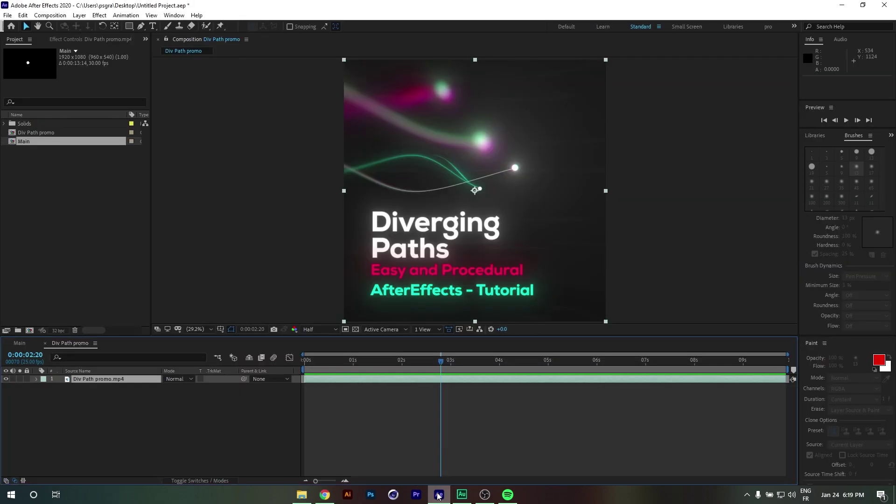
pyautogui.press('space')
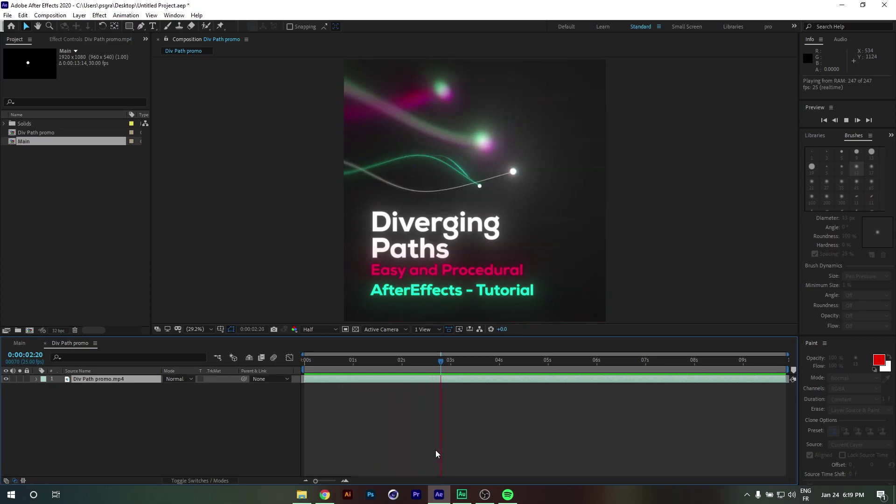
pyautogui.click(369, 364)
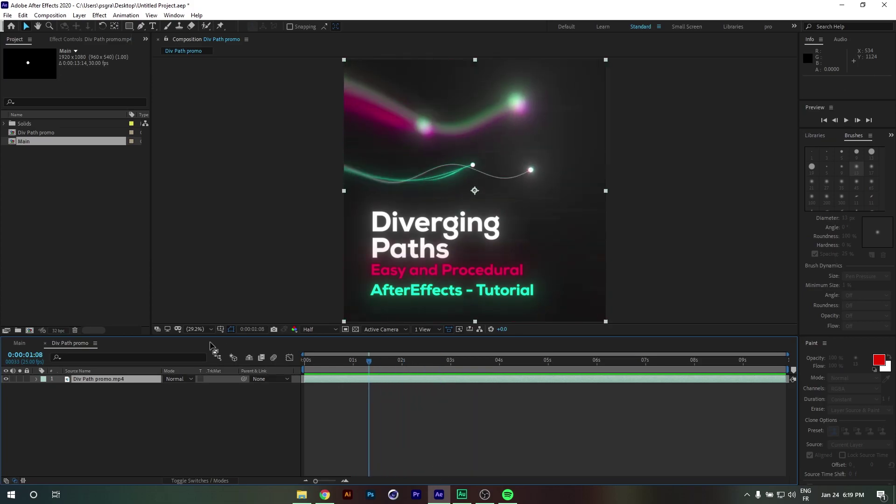
# - Open the Main composition and move the circle near the centre of the frame, to about 935, 561
pyautogui.click(25, 344)
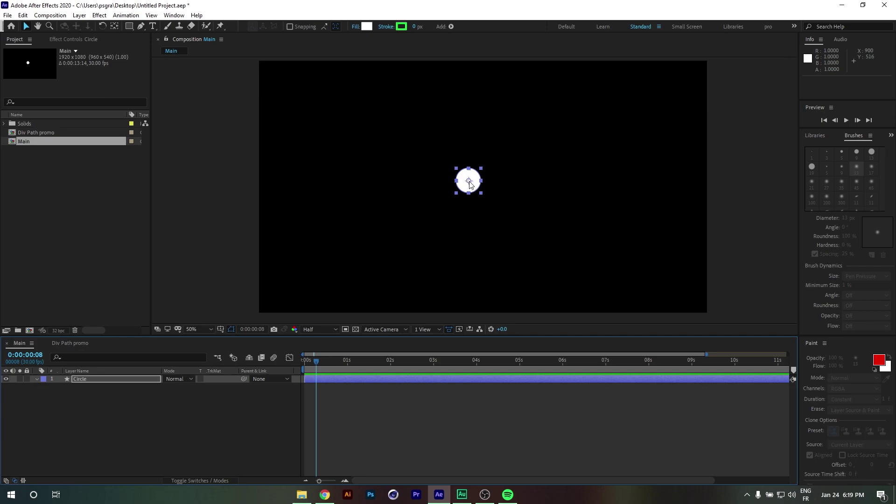
pyautogui.moveTo(470, 184); pyautogui.dragTo(484, 199)
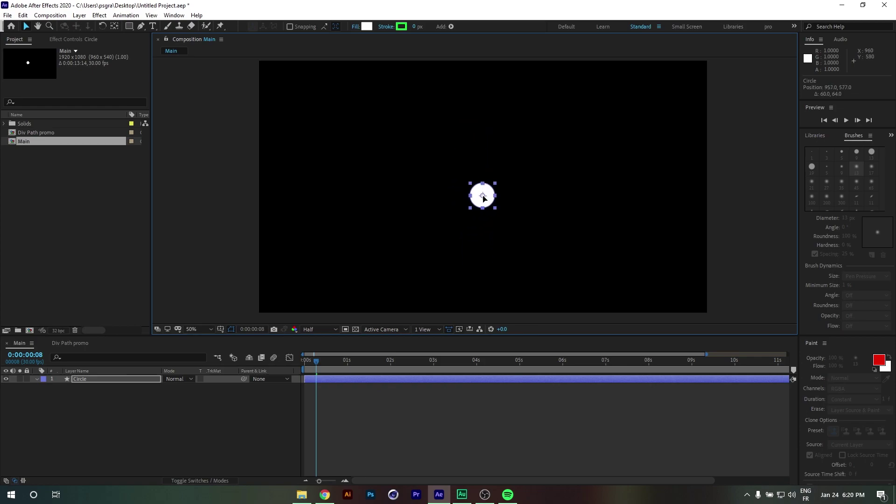
pyautogui.moveTo(484, 198)
pyautogui.mouseDown()
pyautogui.moveTo(490, 101)
pyautogui.moveTo(487, 282)
pyautogui.moveTo(483, 186)
pyautogui.moveTo(472, 298)
pyautogui.moveTo(485, 76)
pyautogui.moveTo(490, 256)
pyautogui.moveTo(486, 112)
pyautogui.moveTo(484, 222)
pyautogui.moveTo(477, 183)
pyautogui.moveTo(480, 196)
pyautogui.mouseUp()
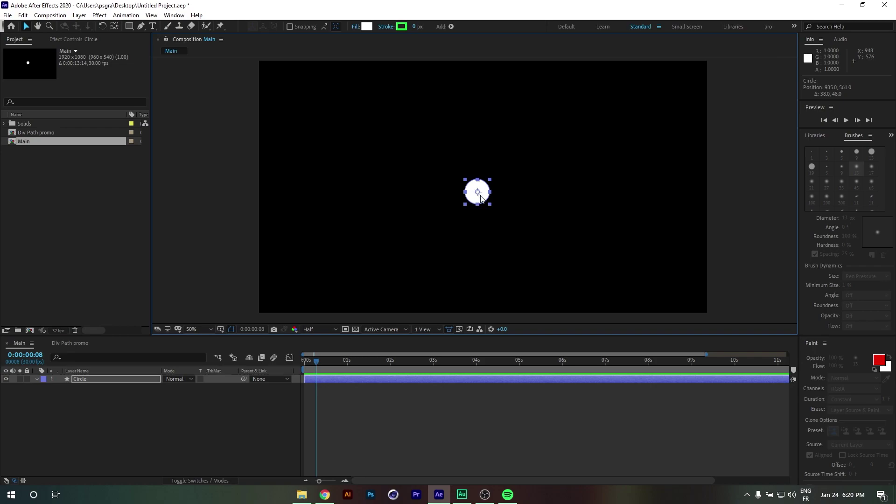
# - Add a Slider Control effect to the Circle layer and rename it x
pyautogui.hotkey('ctrl', 'space')
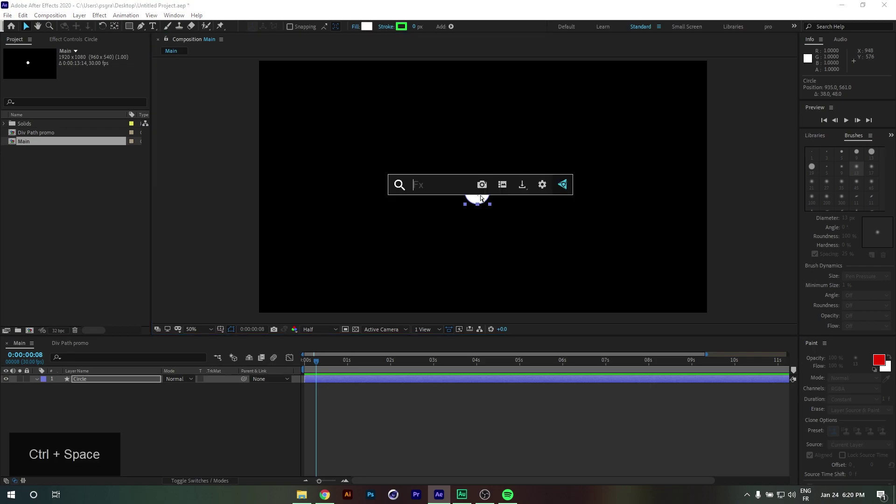
pyautogui.write('slide')
pyautogui.press('Return')
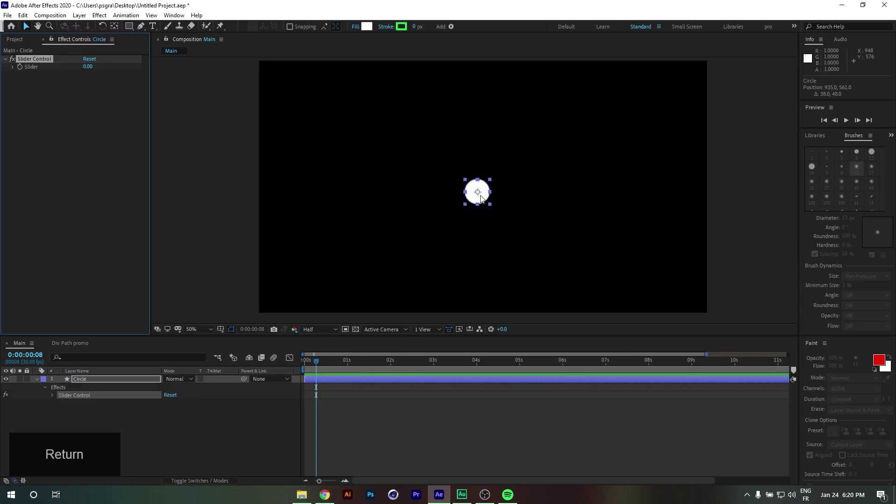
pyautogui.press('Return')
pyautogui.write('x')
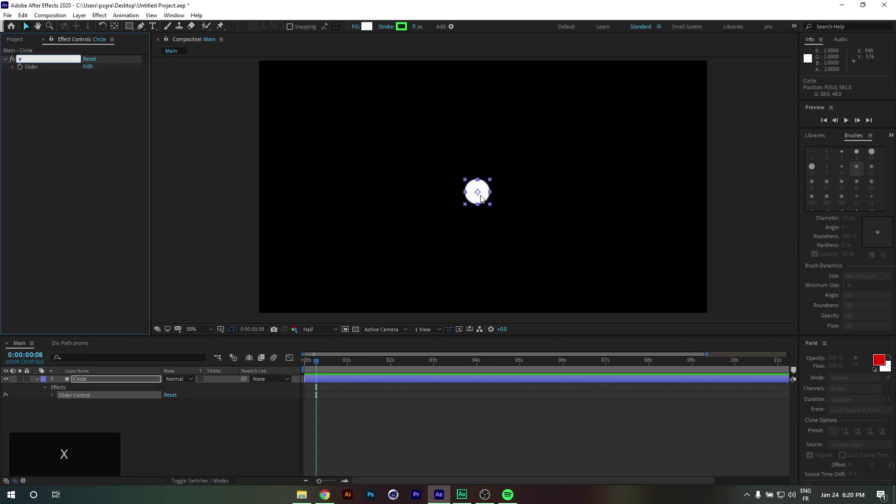
pyautogui.click(110, 114)
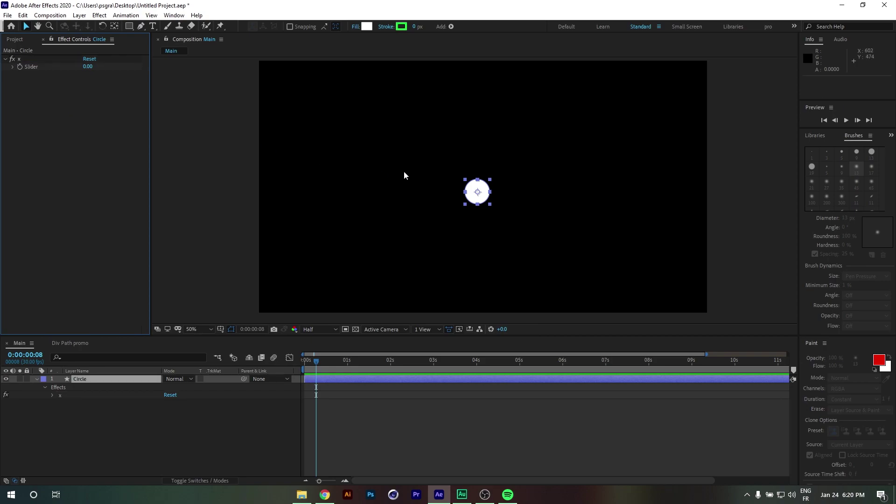
# - Move the circle to about 969, 531, then duplicate the x slider effect and rename the copy Wave length
pyautogui.moveTo(479, 194)
pyautogui.mouseDown()
pyautogui.moveTo(438, 206)
pyautogui.moveTo(470, 190)
pyautogui.mouseUp()
pyautogui.click(22, 58)
pyautogui.hotkey('ctrl', 'd')
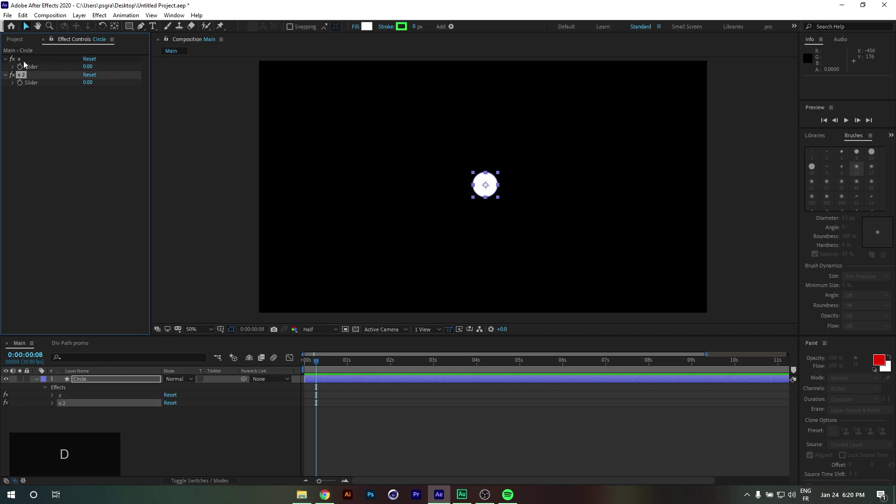
pyautogui.press('Return')
pyautogui.write('Wave length')
pyautogui.press('Return')
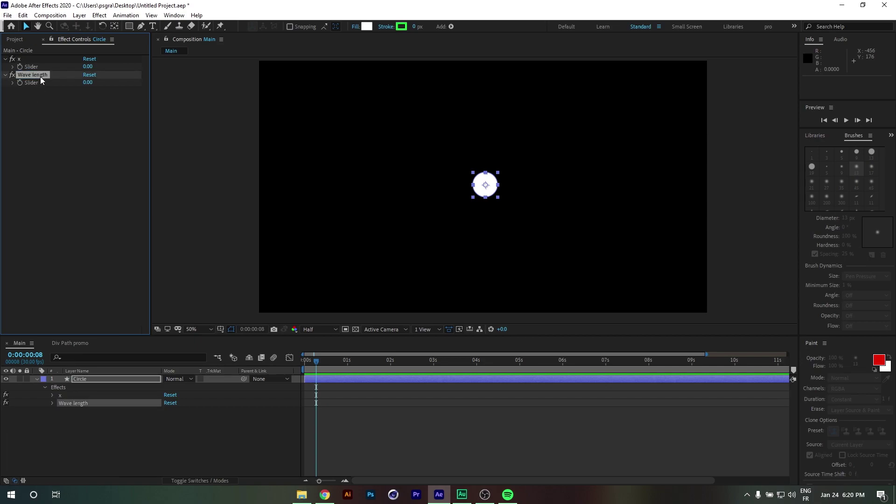
# - Duplicate the Wave length slider effect and rename the copy Speed
pyautogui.hotkey('ctrl', 'd')
pyautogui.press('Return')
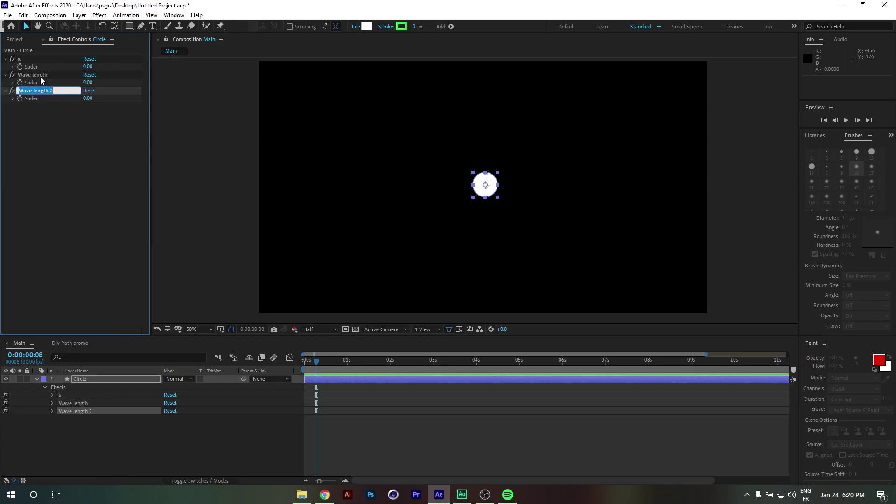
pyautogui.write('Speed')
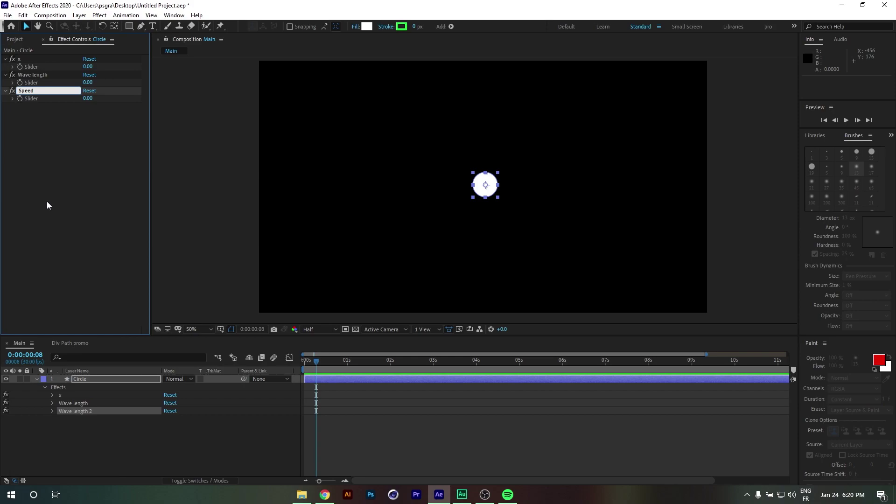
pyautogui.press('Return')
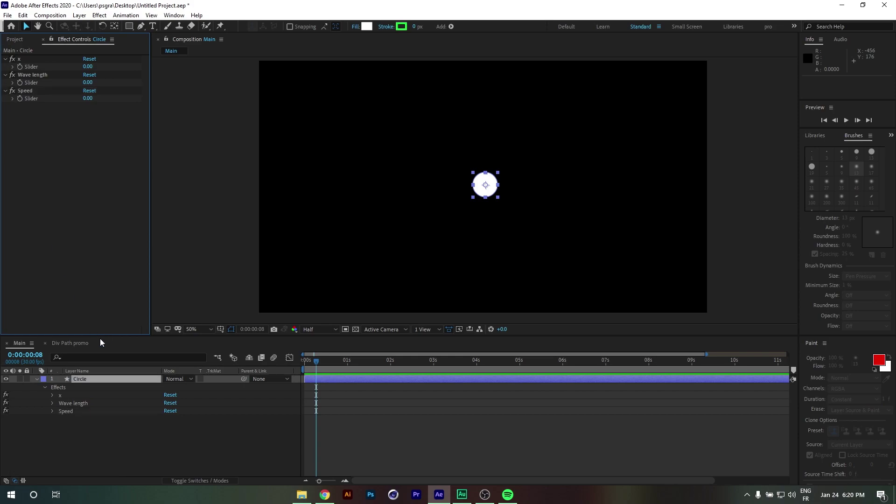
# - Start an expression on the Circle layer's Position with the line x=effect("x")("Slider"); linked to the x slider
pyautogui.click(100, 380)
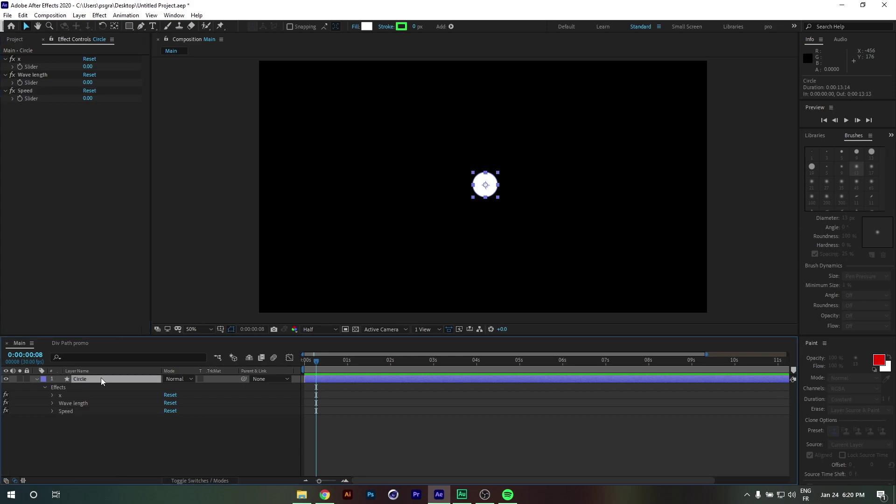
pyautogui.press('p')
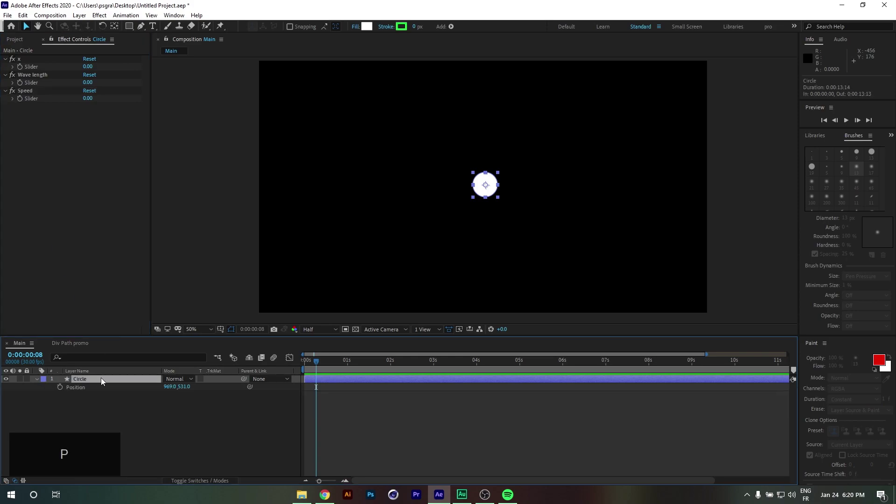
pyautogui.keyDown('alt'); pyautogui.click(60, 388); pyautogui.keyUp('alt')
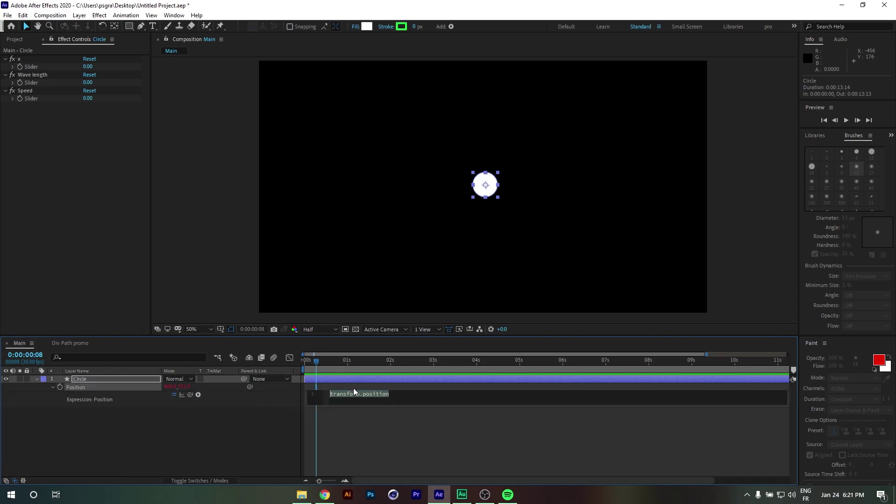
pyautogui.moveTo(338, 407); pyautogui.dragTo(334, 452)
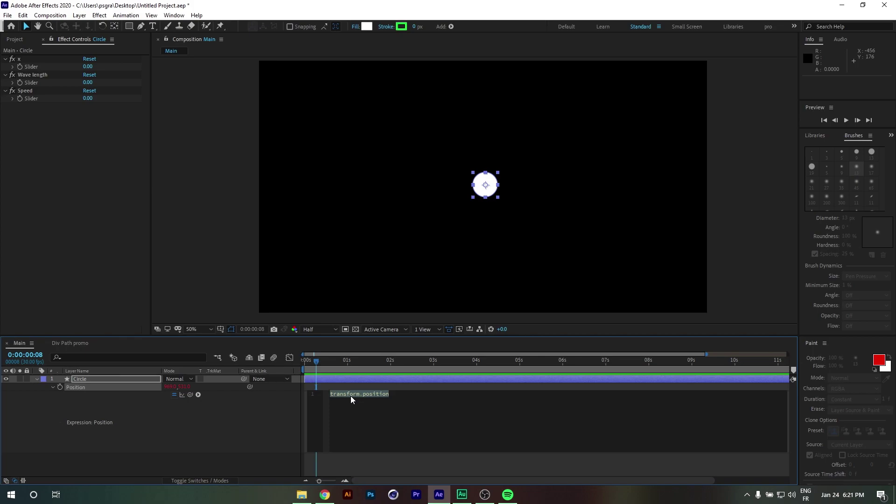
pyautogui.write('x')
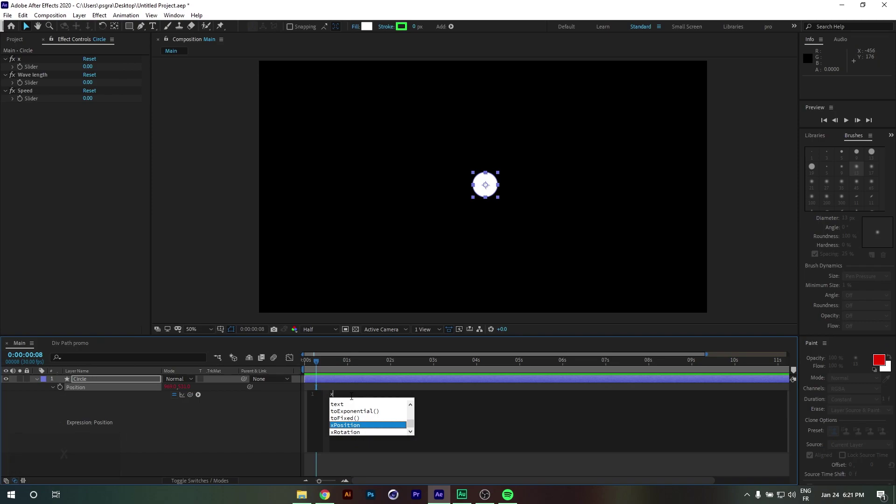
pyautogui.write('=')
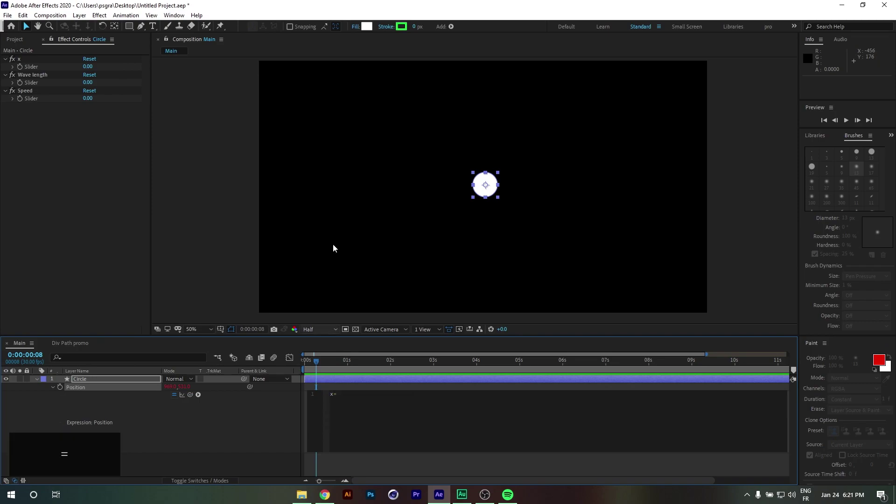
pyautogui.moveTo(189, 394); pyautogui.dragTo(39, 65)
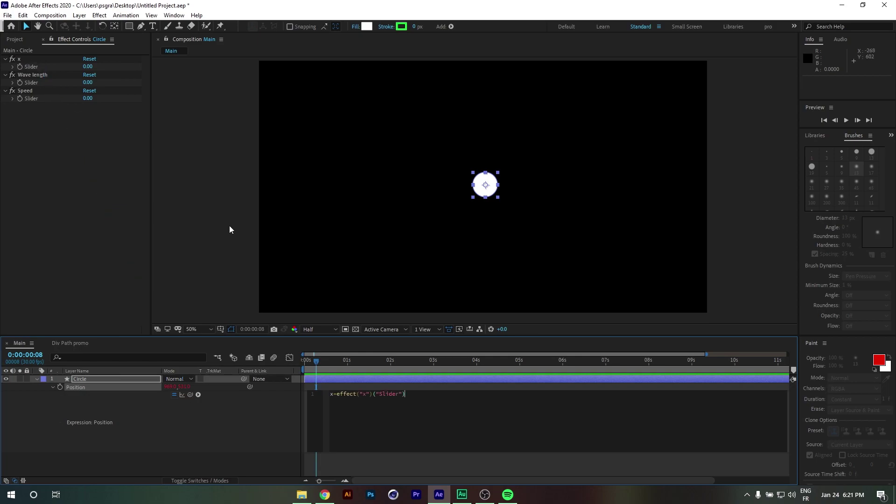
pyautogui.write(';')
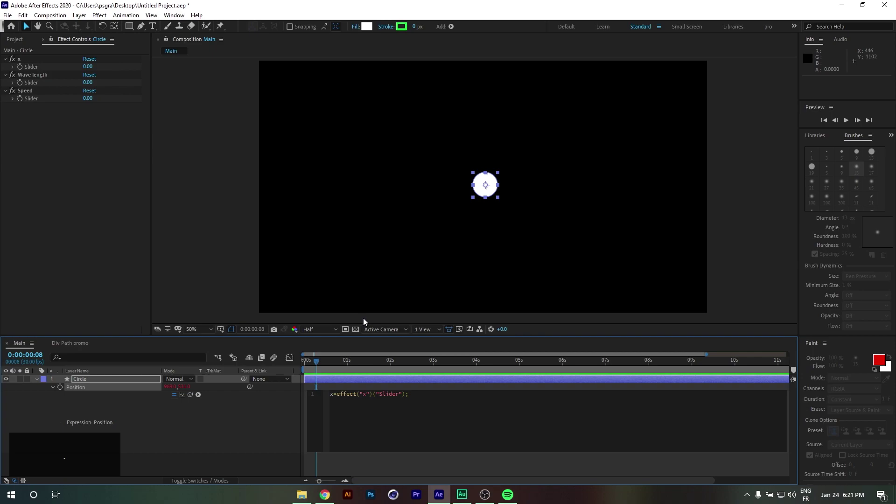
# - Add an amp variable to the Position expression, linked to the Wave length slider: amp=effect("Wave length")("Slider");
pyautogui.press('Return')
pyautogui.write('amp=')
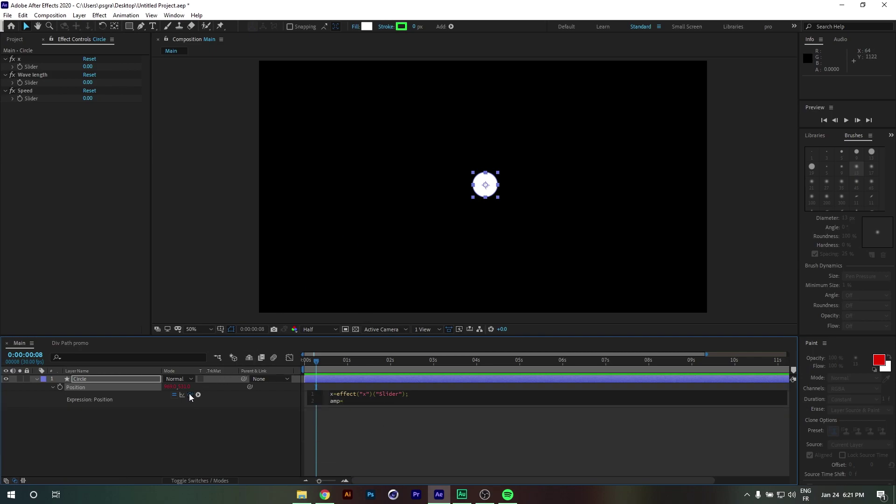
pyautogui.moveTo(189, 393); pyautogui.dragTo(34, 85)
pyautogui.write(';')
pyautogui.press('Return')
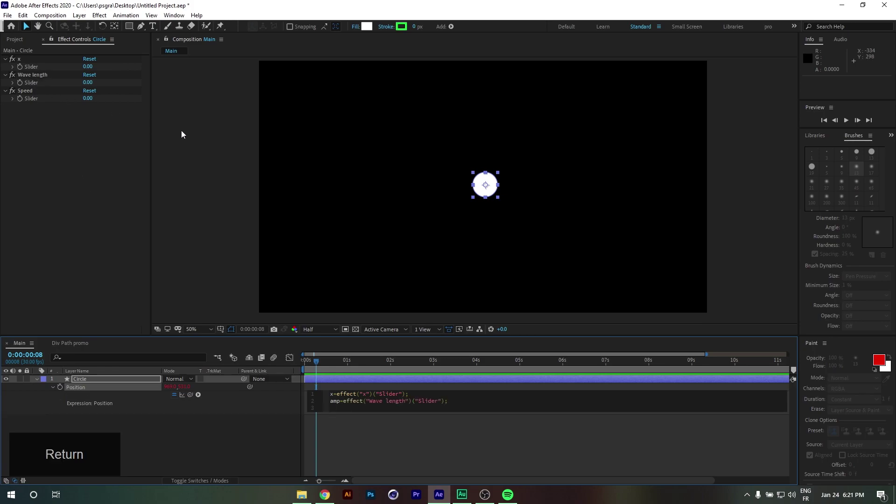
# - Add a freq variable linked to the Speed slider, freq=effect("Speed")("Slider");, followed by a blank line
pyautogui.write('freq=')
pyautogui.moveTo(189, 395); pyautogui.dragTo(29, 98)
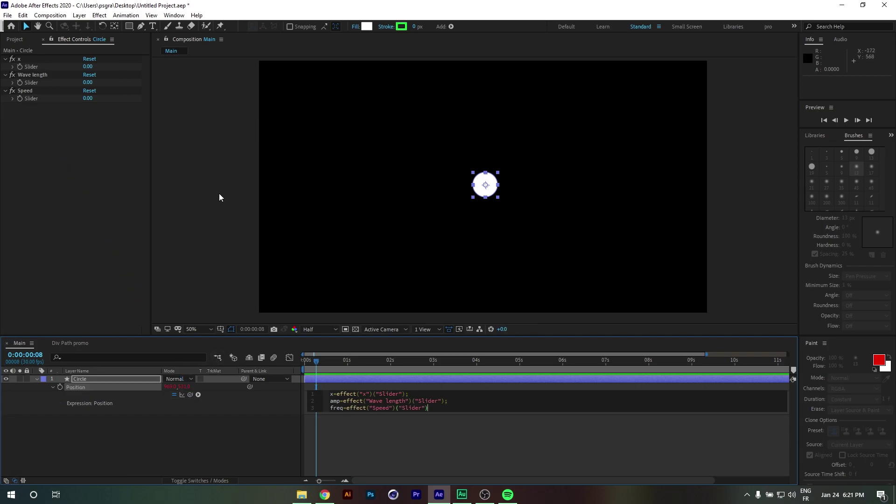
pyautogui.write(';')
pyautogui.hotkey('shift', 'Return')
pyautogui.hotkey('shift', 'Return')
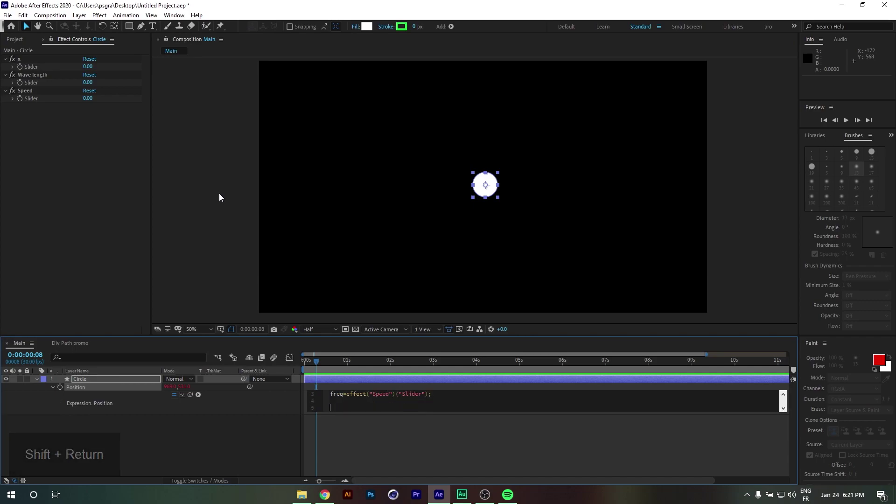
# - Enlarge the Position expression editor and add the sine line y=Math.sin(time*Math.PI*freq)*amp; below the slider variables
pyautogui.moveTo(341, 413); pyautogui.dragTo(341, 465)
pyautogui.click(339, 421)
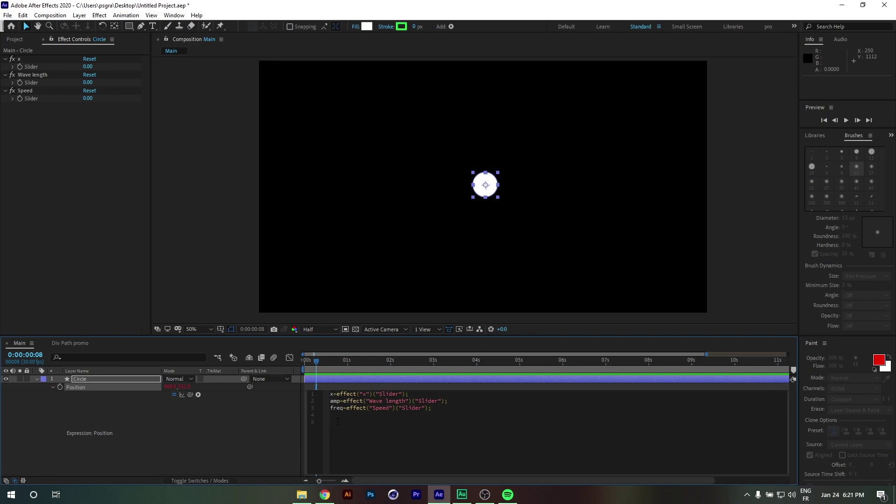
pyautogui.write('y')
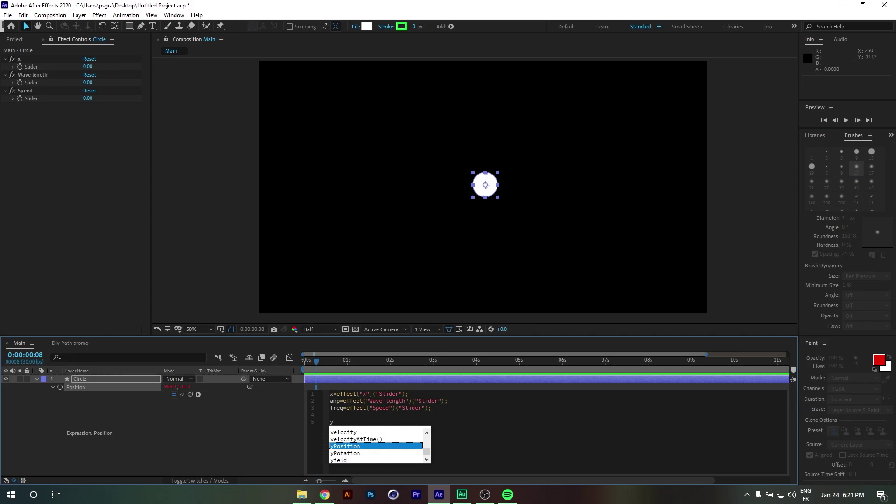
pyautogui.write('=Math.sin')
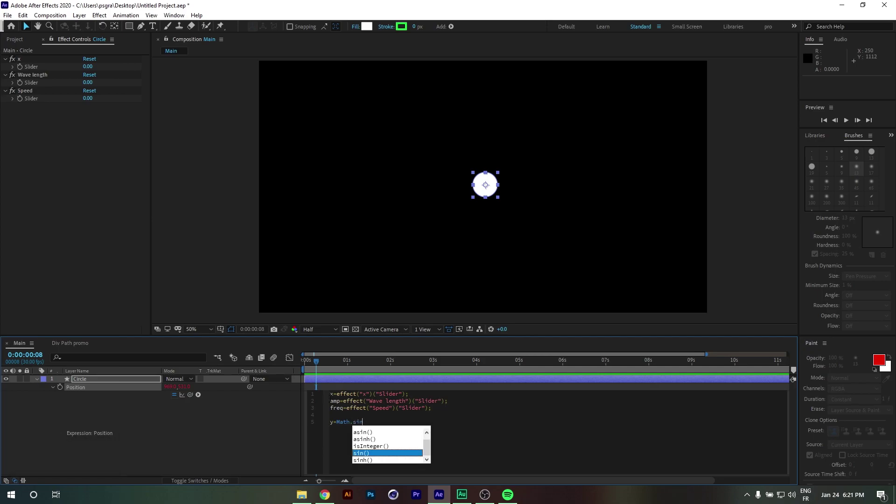
pyautogui.press('Tab')
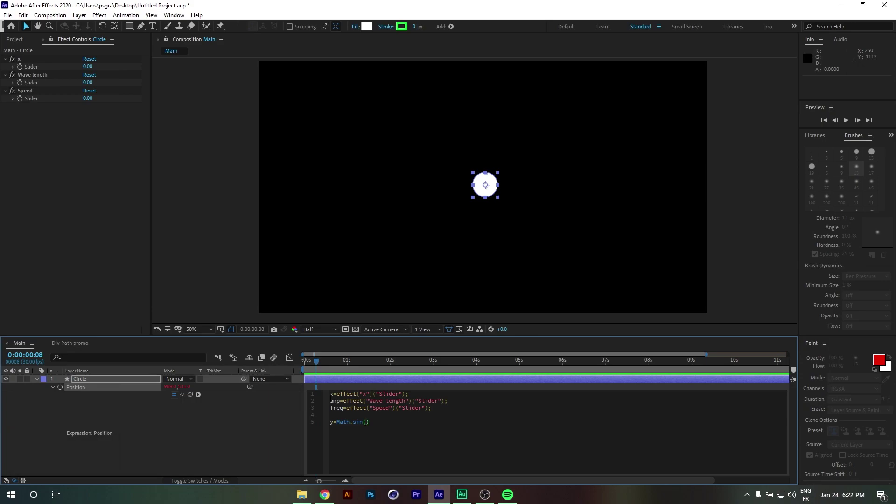
pyautogui.write('time*')
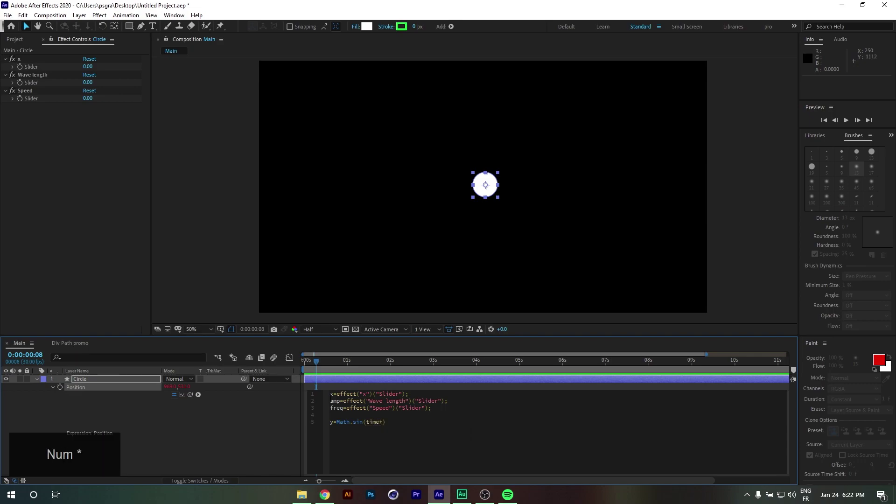
pyautogui.write('Math')
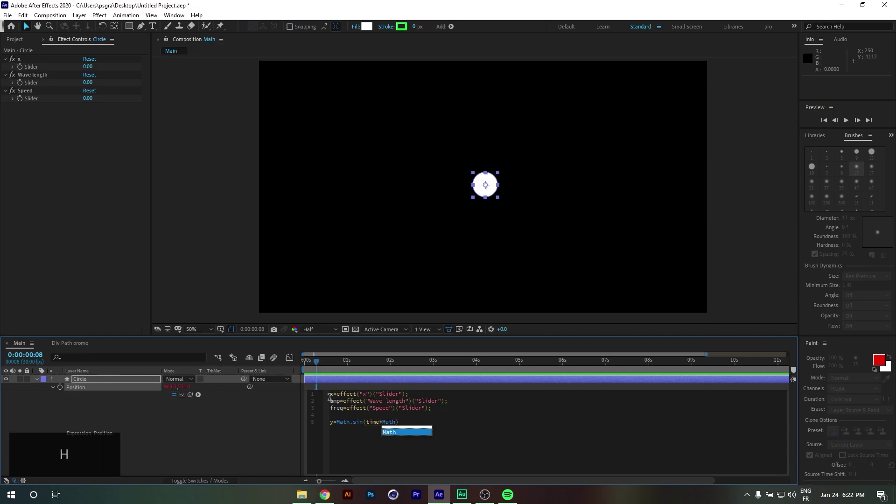
pyautogui.write('.PI')
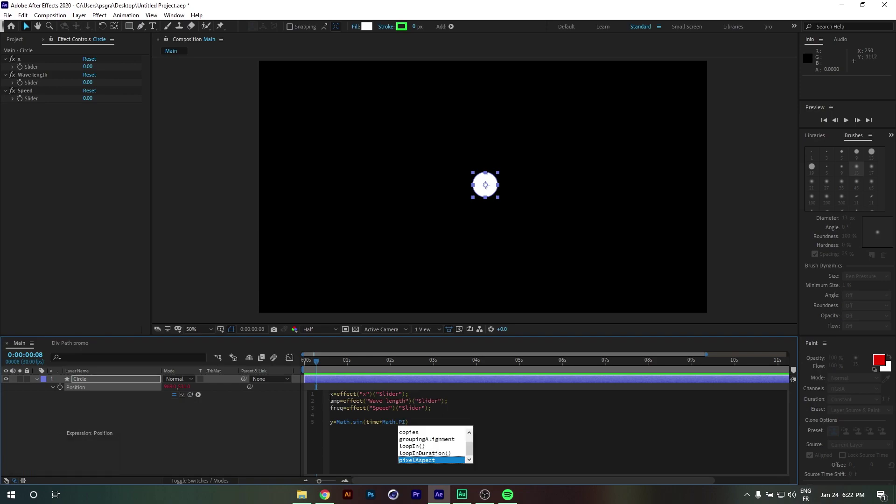
pyautogui.write('*freq')
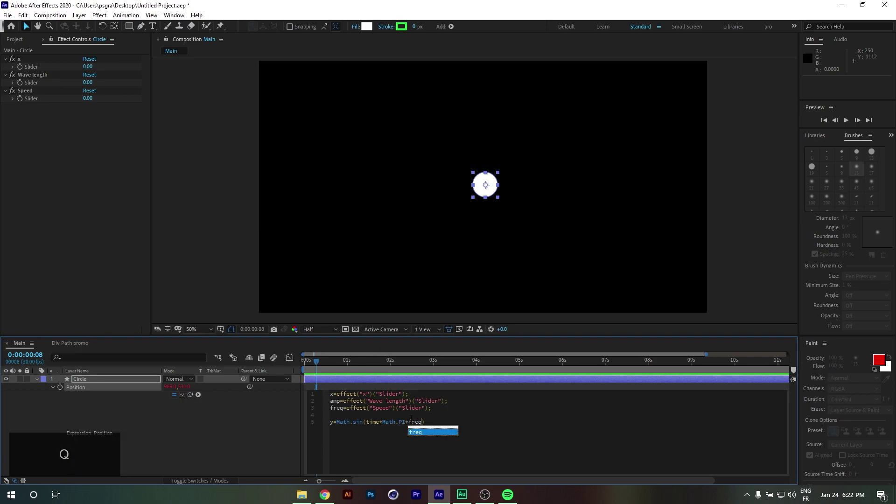
pyautogui.click(426, 421)
pyautogui.write('*a')
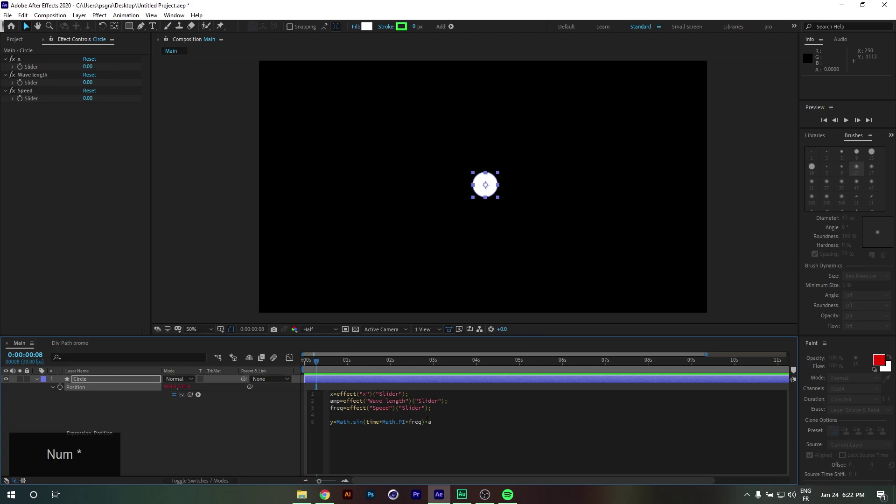
pyautogui.write('mp;')
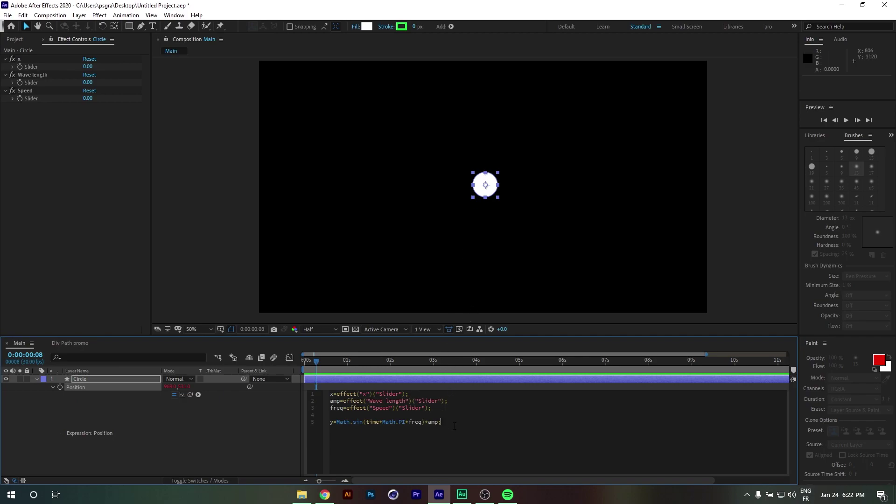
# - Add a blank line and the output array [x,y] at the end of the Position expression, and apply it
pyautogui.press('Return')
pyautogui.press('Return')
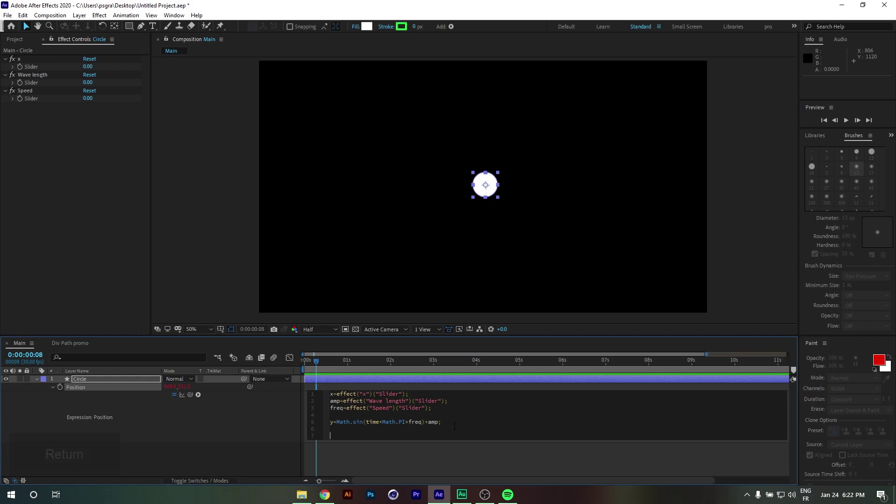
pyautogui.write('[x')
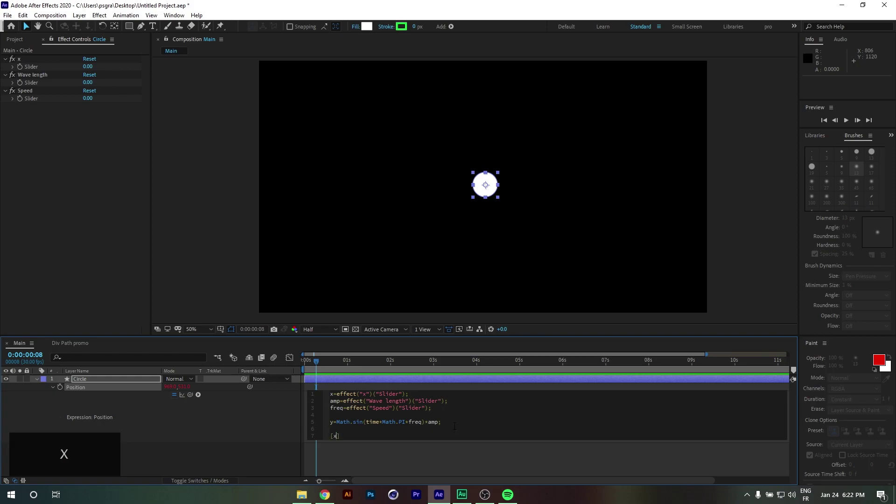
pyautogui.write(',y')
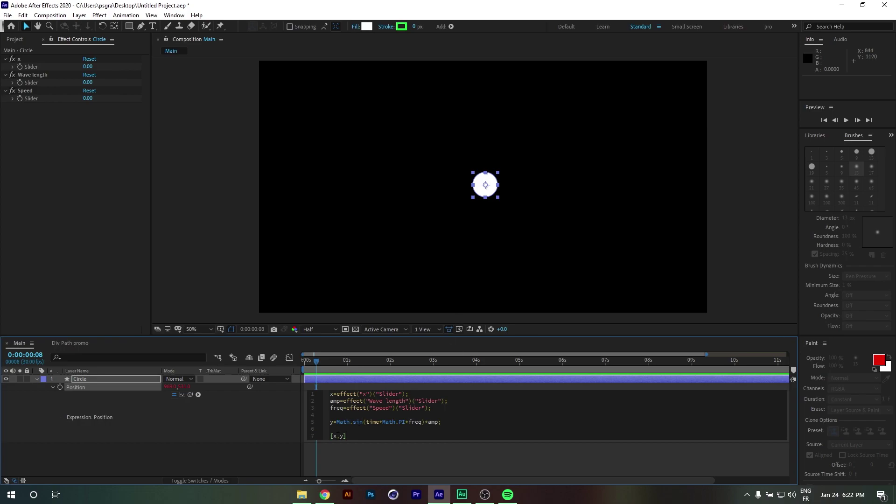
pyautogui.moveTo(359, 437); pyautogui.dragTo(316, 436)
pyautogui.moveTo(442, 422); pyautogui.dragTo(317, 382)
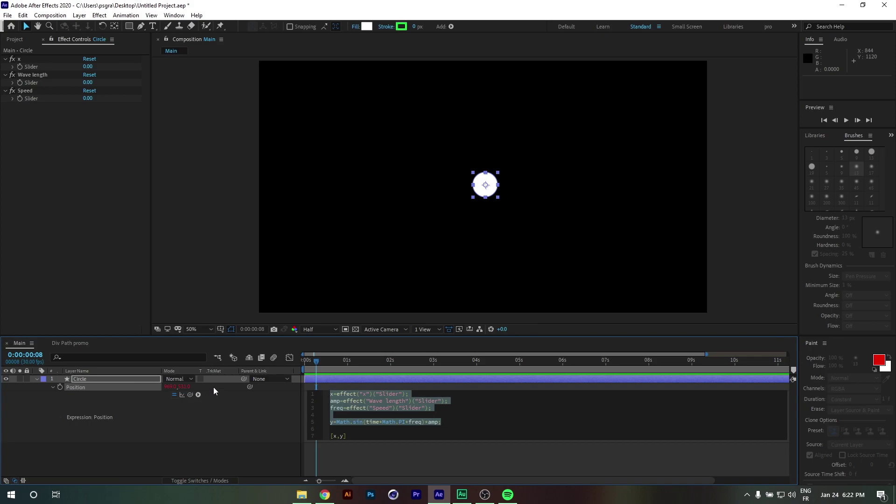
pyautogui.click(351, 429)
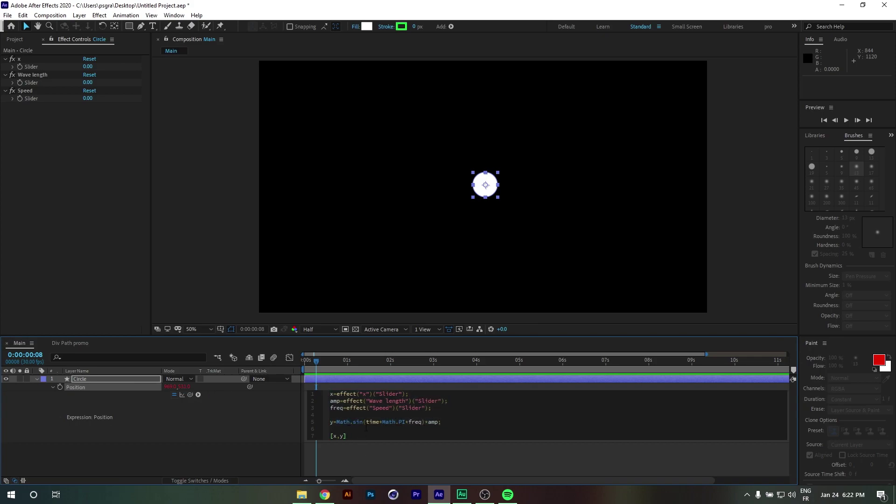
pyautogui.click(222, 262)
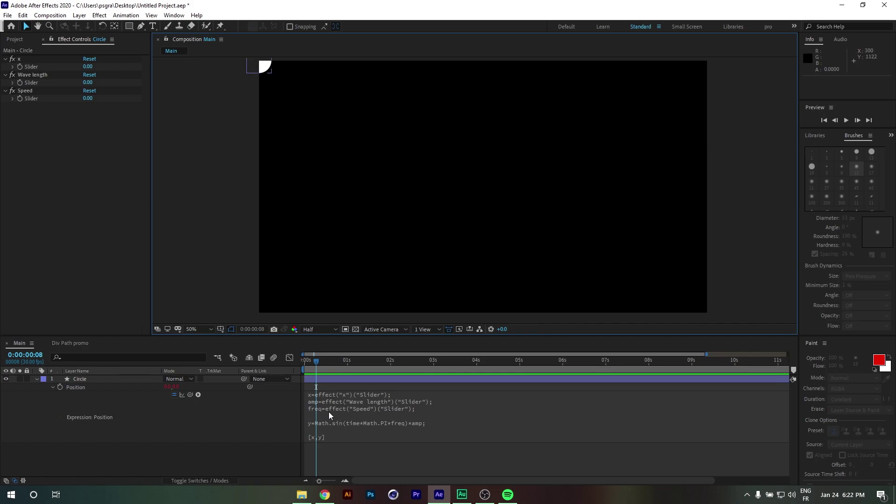
# - Append +value; to the [x,y] output so the sine offset adds to the circle's original position, and apply the expression
pyautogui.click(263, 66)
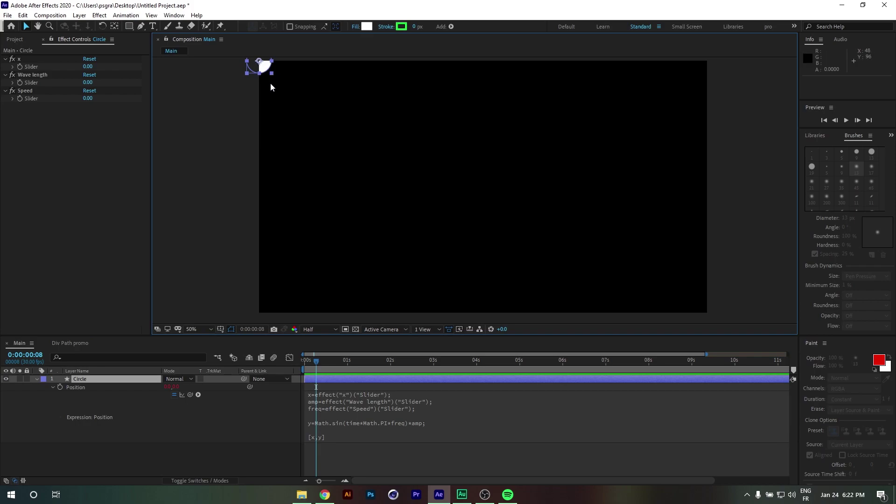
pyautogui.click(338, 437)
pyautogui.click(359, 436)
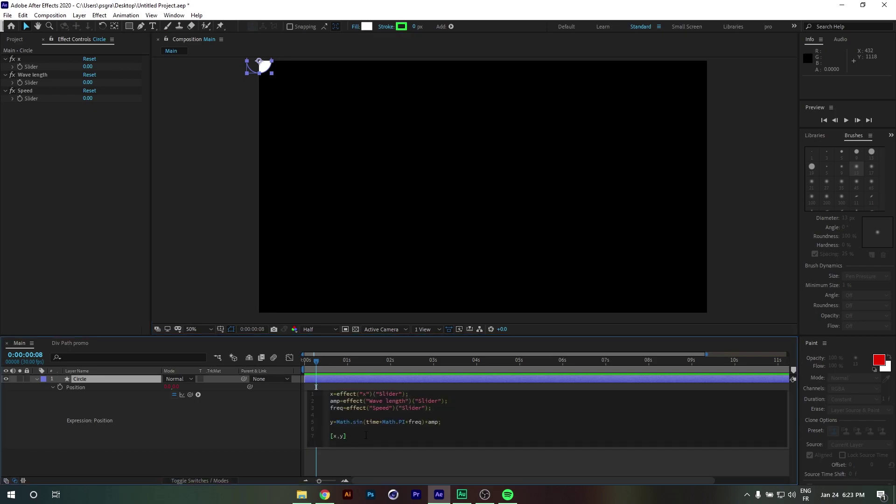
pyautogui.write('+v')
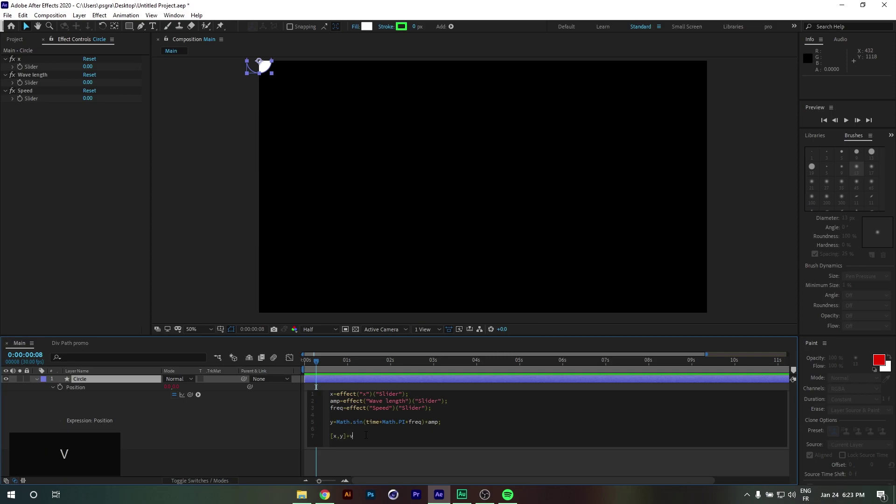
pyautogui.write('alue;')
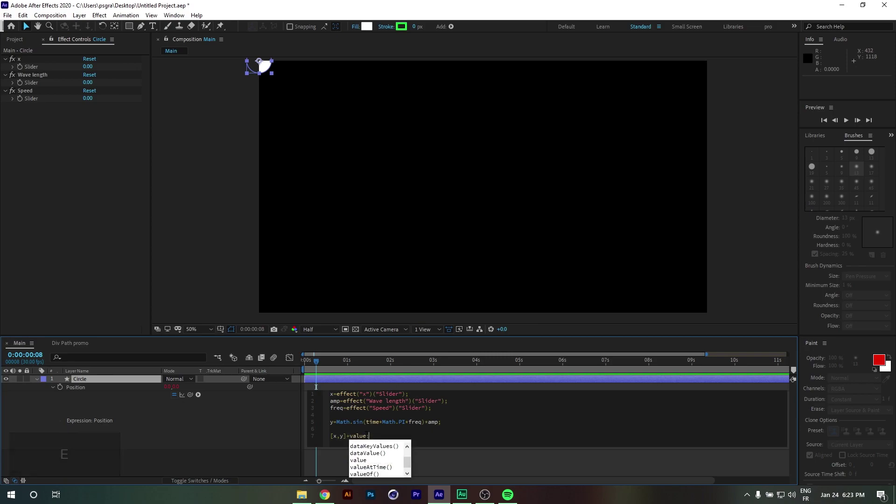
pyautogui.click(365, 223)
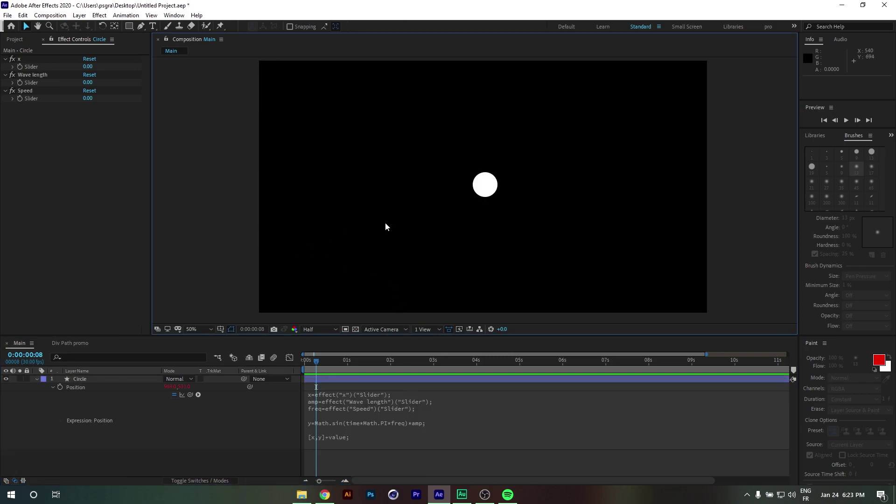
# - Select the circle and preview its motion from the start of the composition
pyautogui.click(486, 189)
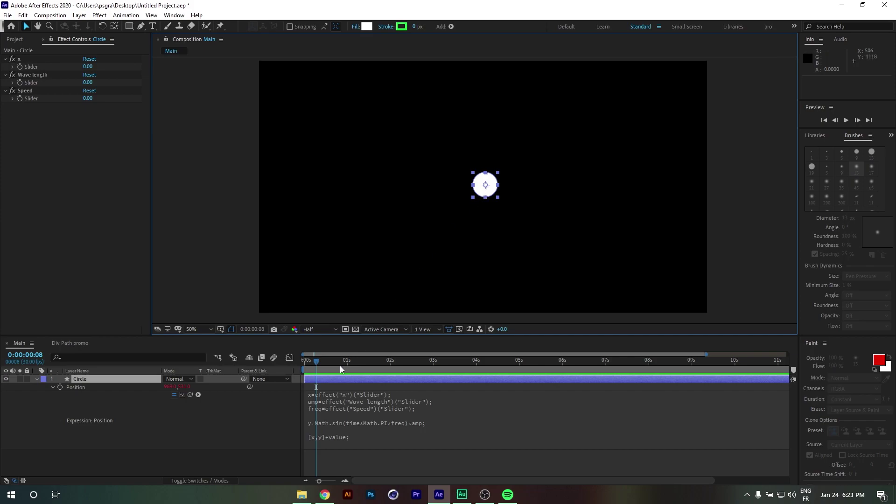
pyautogui.moveTo(317, 363); pyautogui.dragTo(295, 370)
pyautogui.press('space')
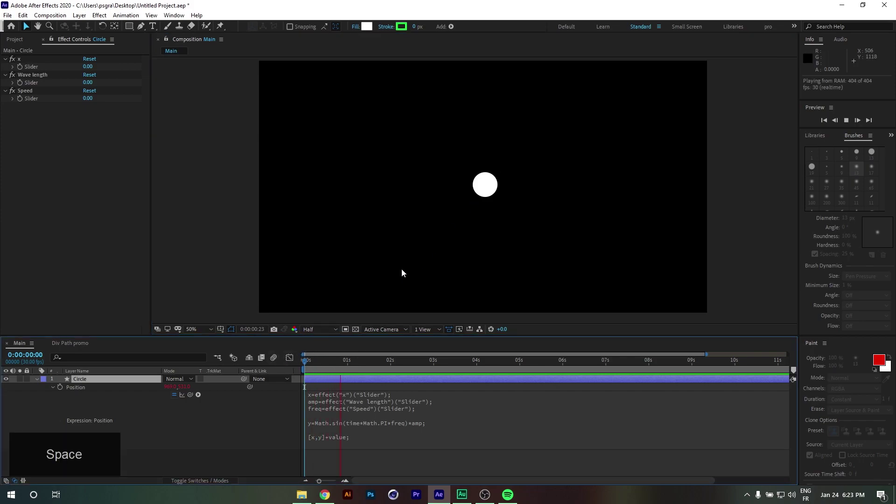
pyautogui.press('space')
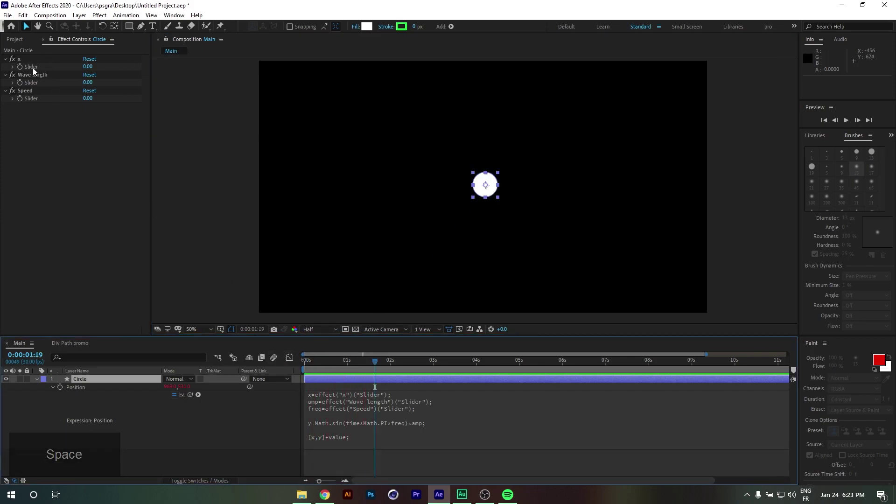
# - Set the Wave length slider to 240 and the Speed slider to 1, and preview the circle's motion
pyautogui.click(85, 83)
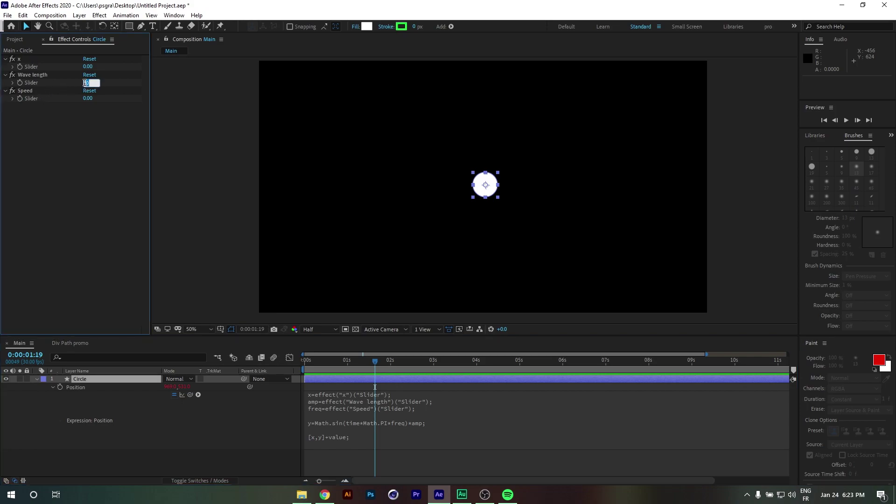
pyautogui.write('240')
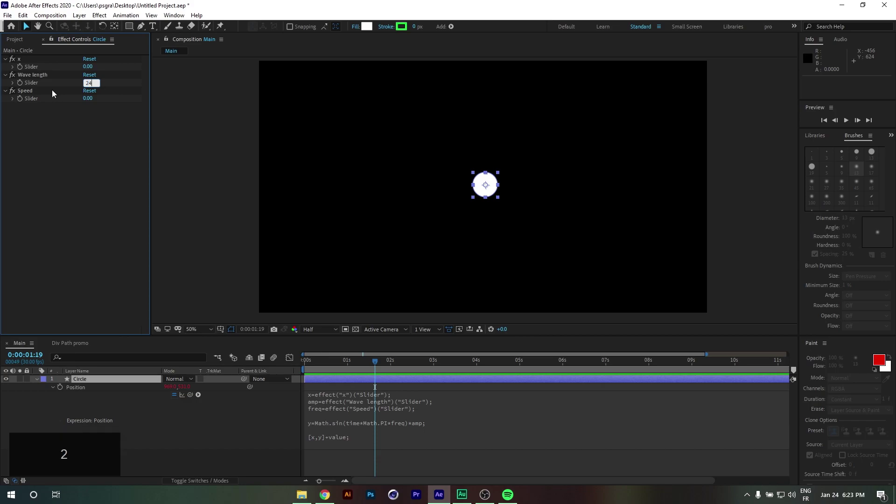
pyautogui.click(65, 159)
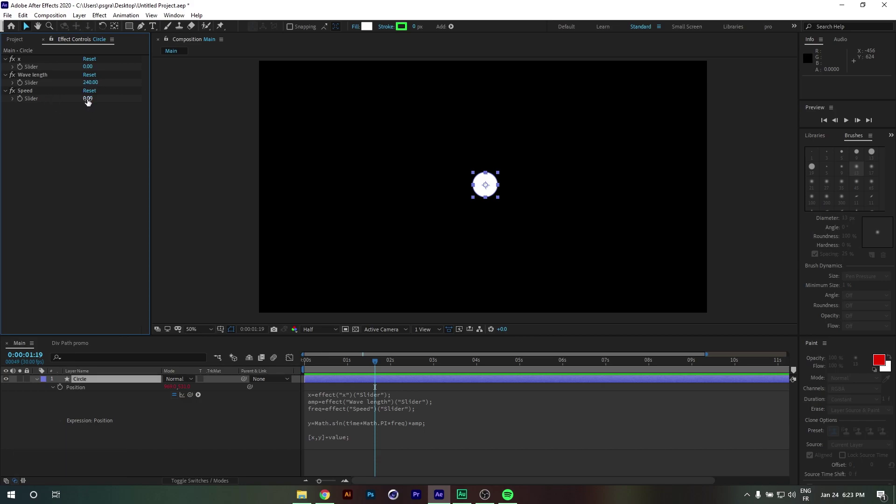
pyautogui.click(87, 99)
pyautogui.write('1')
pyautogui.click(69, 196)
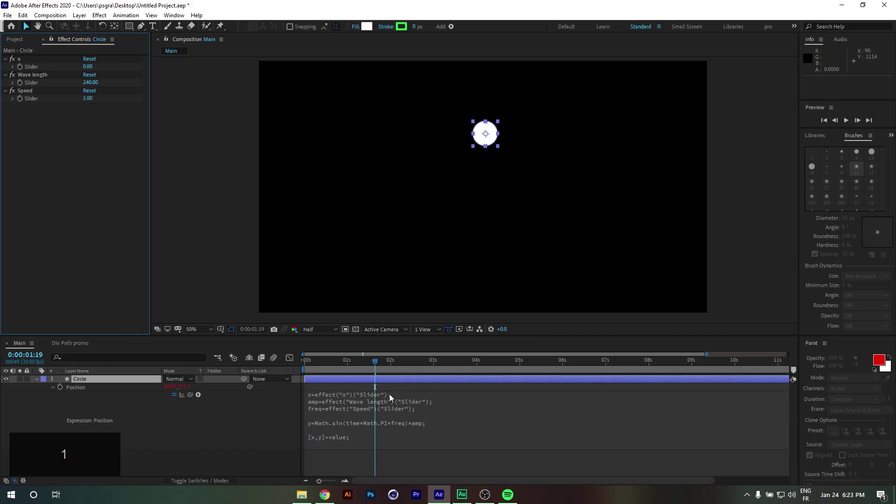
pyautogui.press('space')
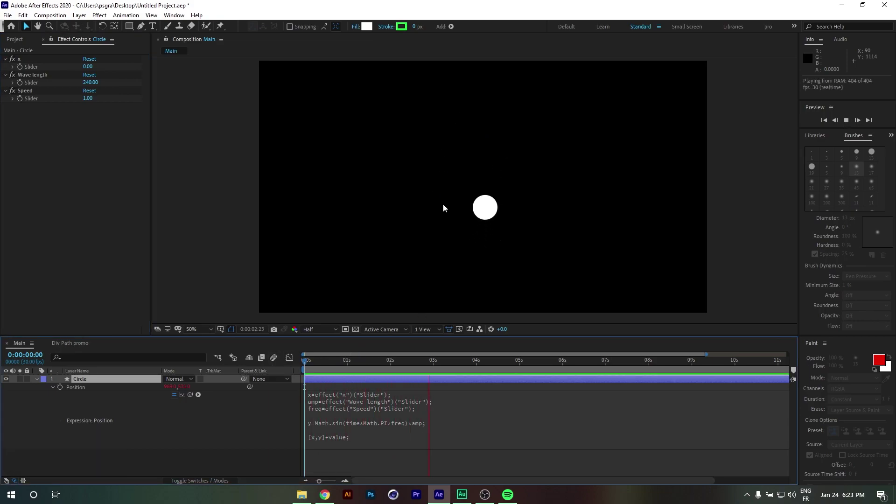
pyautogui.press('space')
# - Set the Speed slider to 3 and preview the faster motion
pyautogui.click(88, 99)
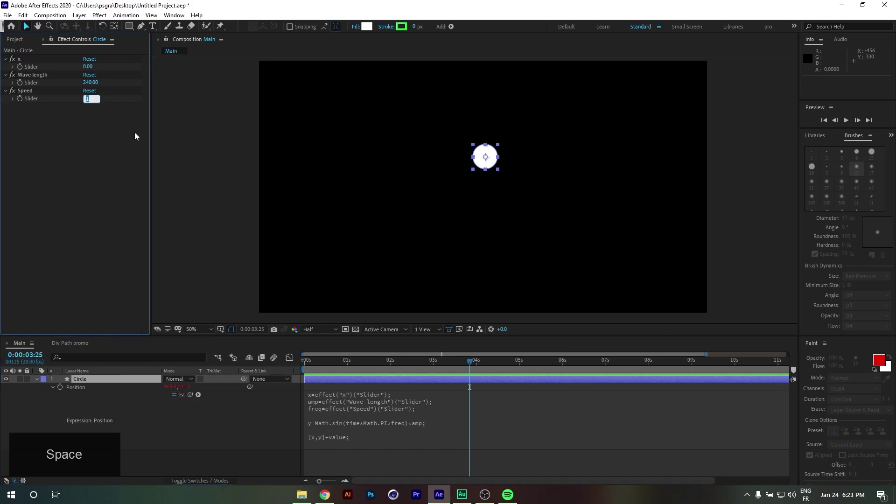
pyautogui.write('3')
pyautogui.click(212, 261)
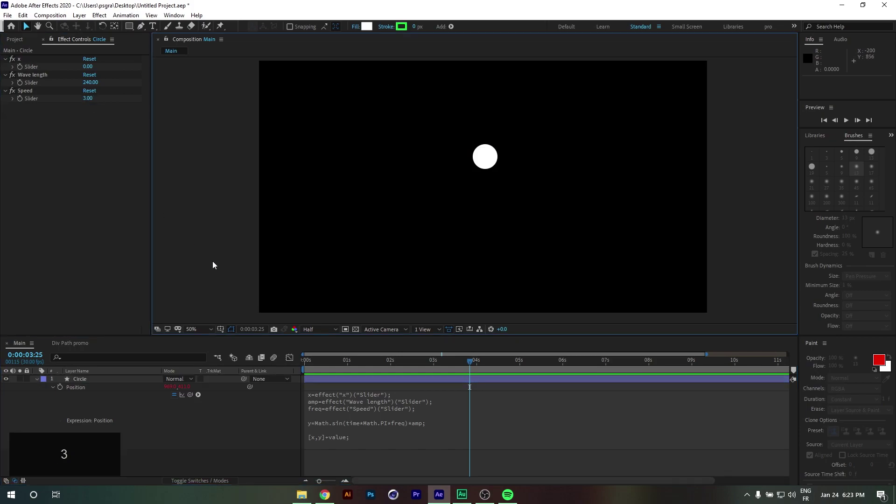
pyautogui.click(251, 368)
pyautogui.press('space')
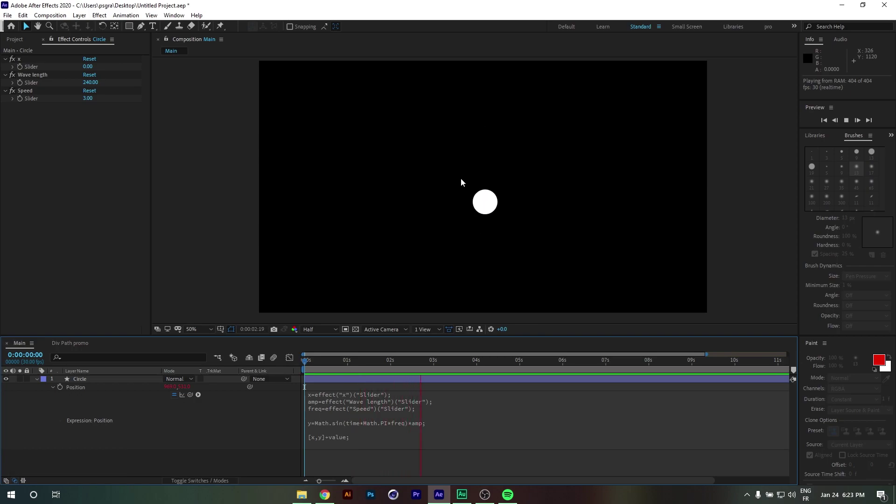
pyautogui.press('space')
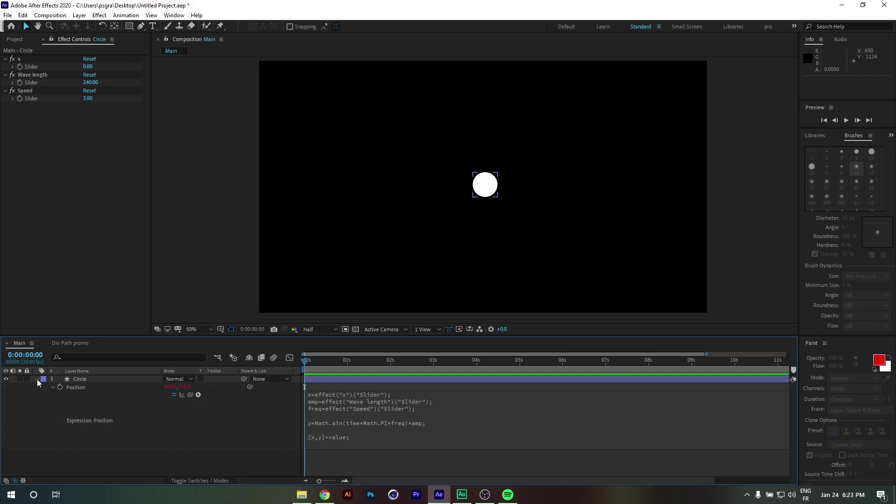
# - Collapse the circle's properties and create a new 1920 x 1080 px solid named particular
pyautogui.click(37, 379)
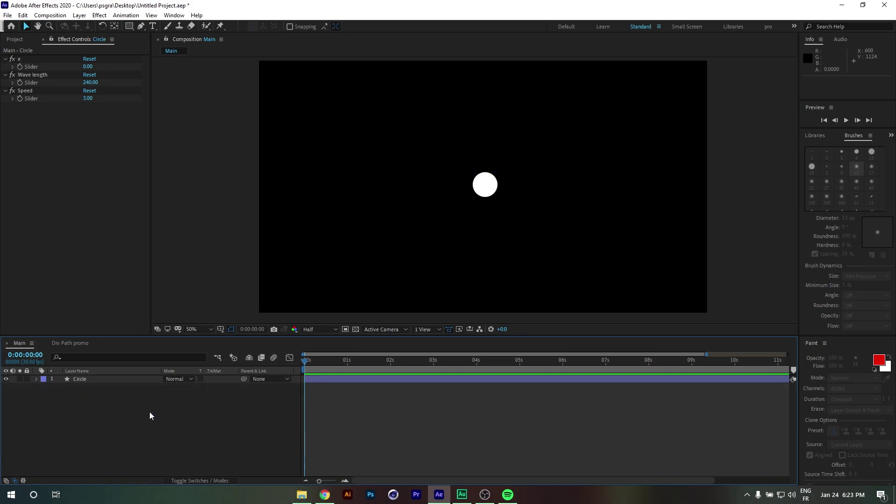
pyautogui.rightClick(203, 421)
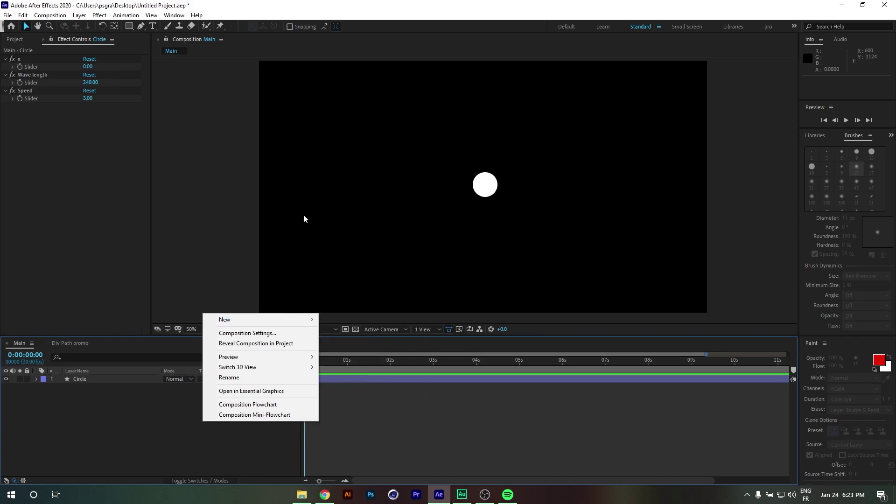
pyautogui.moveTo(234, 321)
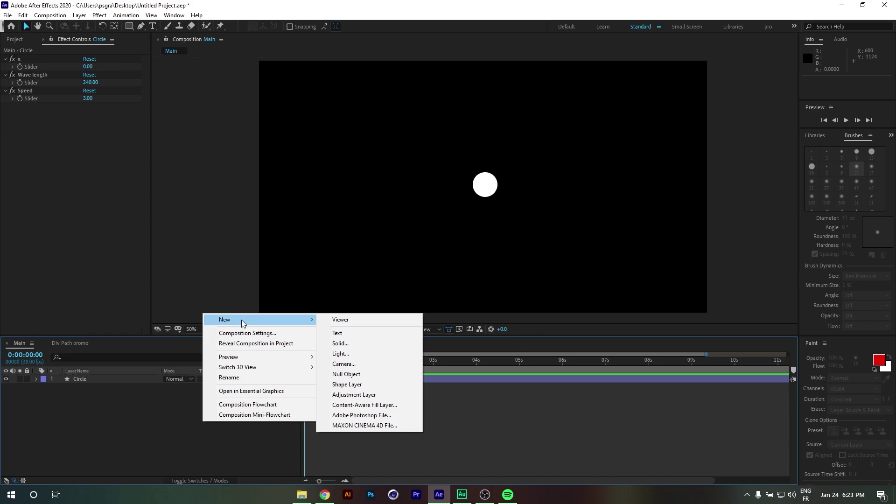
pyautogui.click(349, 342)
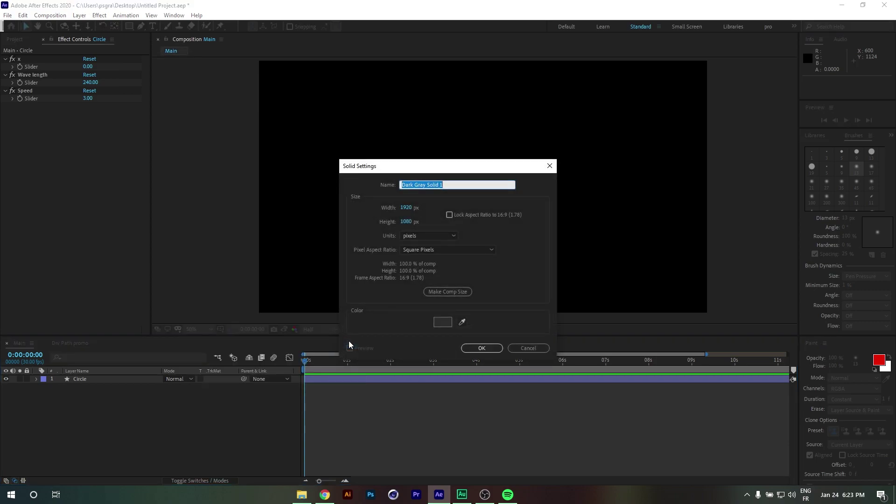
pyautogui.write('particla')
pyautogui.write('a')
pyautogui.press('BackSpace')
pyautogui.press('BackSpace')
pyautogui.press('BackSpace')
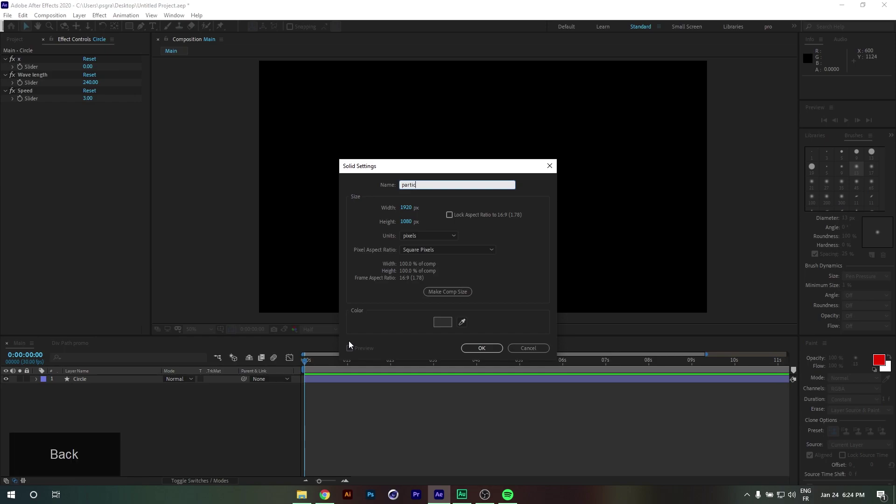
pyautogui.write('ylar')
pyautogui.press('BackSpace')
pyautogui.press('BackSpace')
pyautogui.press('BackSpace')
pyautogui.write('ular')
pyautogui.click(482, 348)
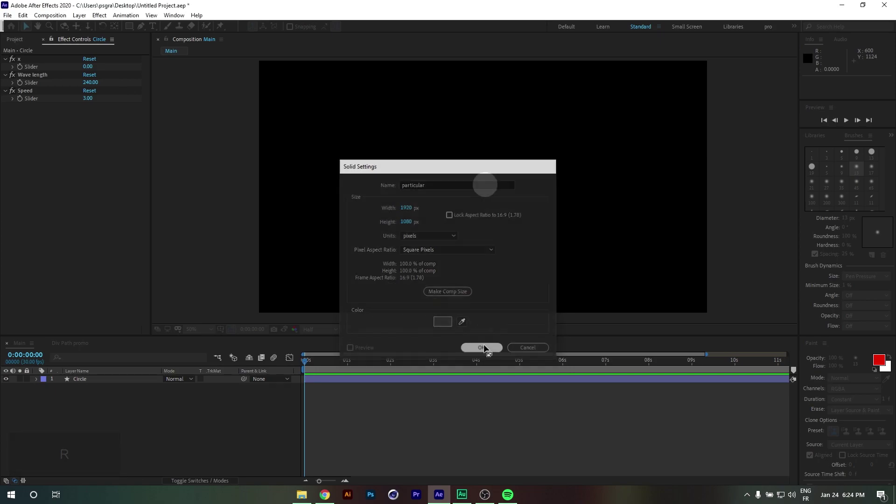
# - Apply the Trapcode Particular effect to the new solid
pyautogui.hotkey('ctrl', 'space')
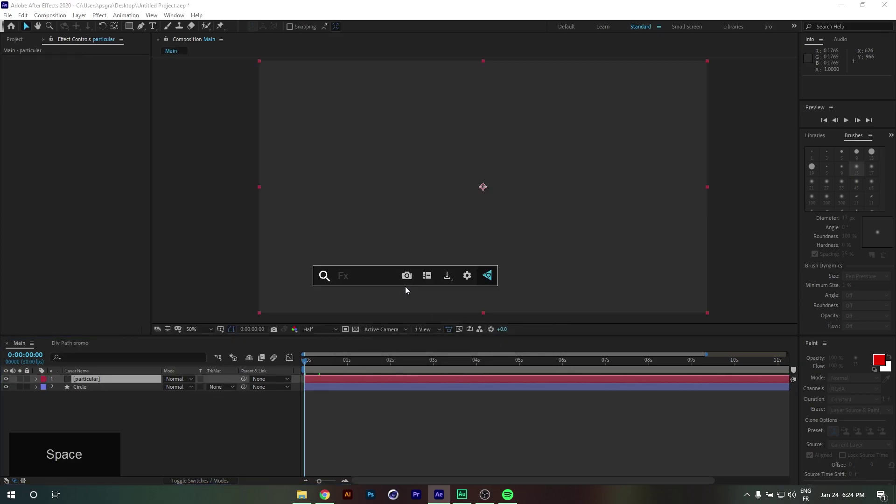
pyautogui.write('par')
pyautogui.press('Return')
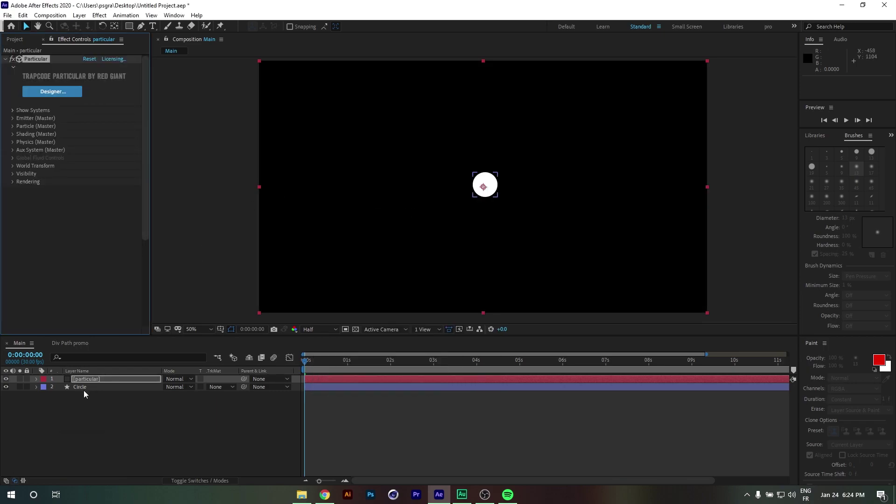
# - Reveal the circle's Position property, move the Circle layer above the particular layer, and scrub to about 2.5 seconds
pyautogui.click(85, 388)
pyautogui.press('p')
pyautogui.moveTo(69, 385); pyautogui.dragTo(80, 379)
pyautogui.moveTo(313, 360); pyautogui.dragTo(414, 367)
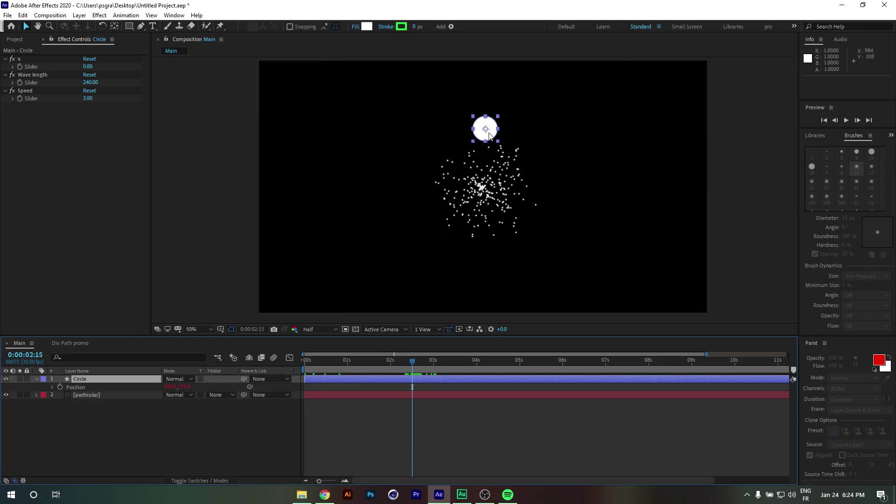
# - Link Particular's Emitter (Master) Position to the circle's Position with the pick whip, and preview the particle trail
pyautogui.click(82, 395)
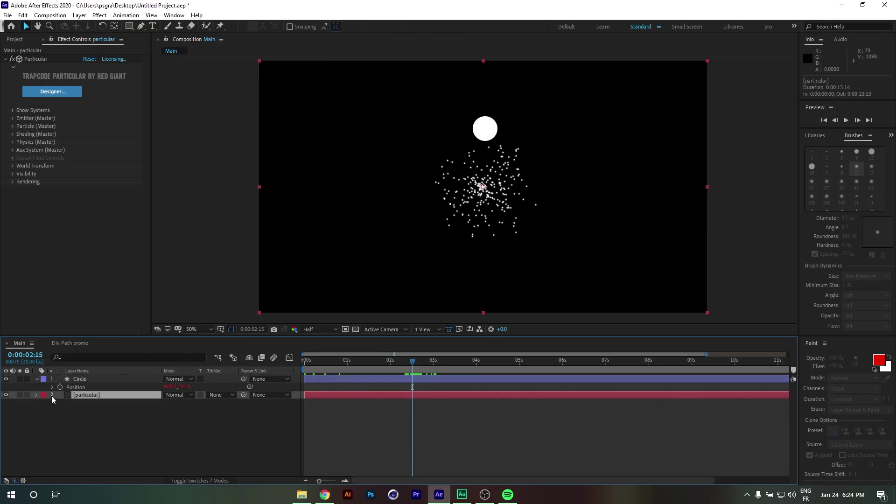
pyautogui.click(36, 395)
pyautogui.click(45, 403)
pyautogui.click(52, 411)
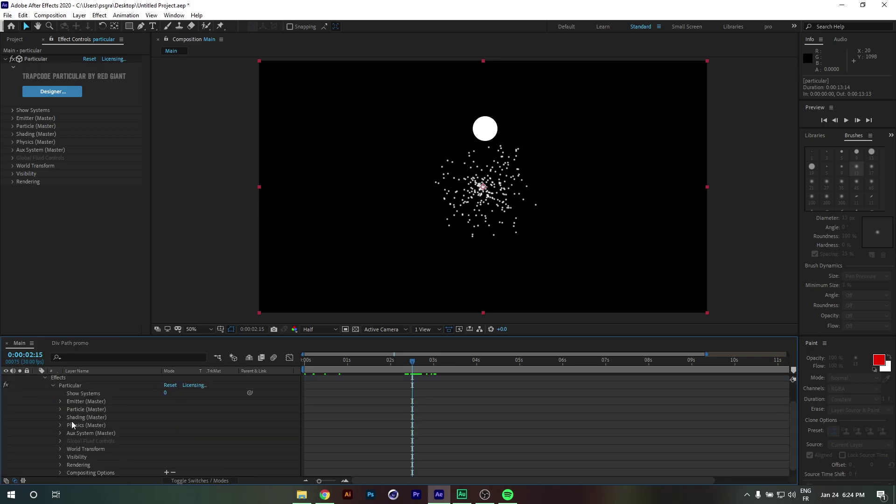
pyautogui.click(67, 402)
pyautogui.click(60, 401)
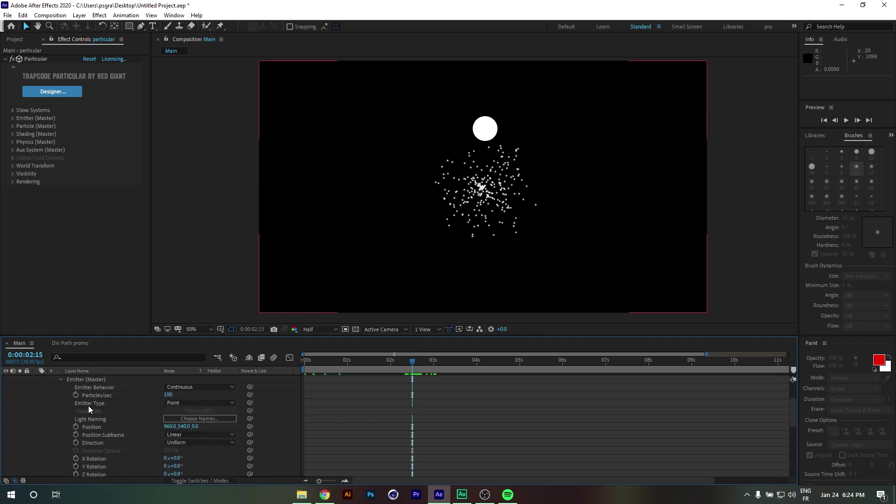
pyautogui.click(90, 427)
pyautogui.moveTo(251, 427); pyautogui.dragTo(94, 387)
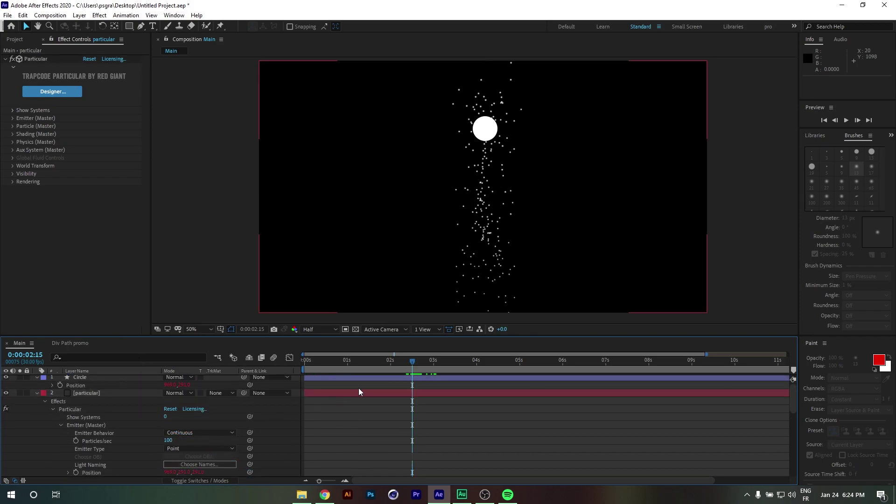
pyautogui.press('space')
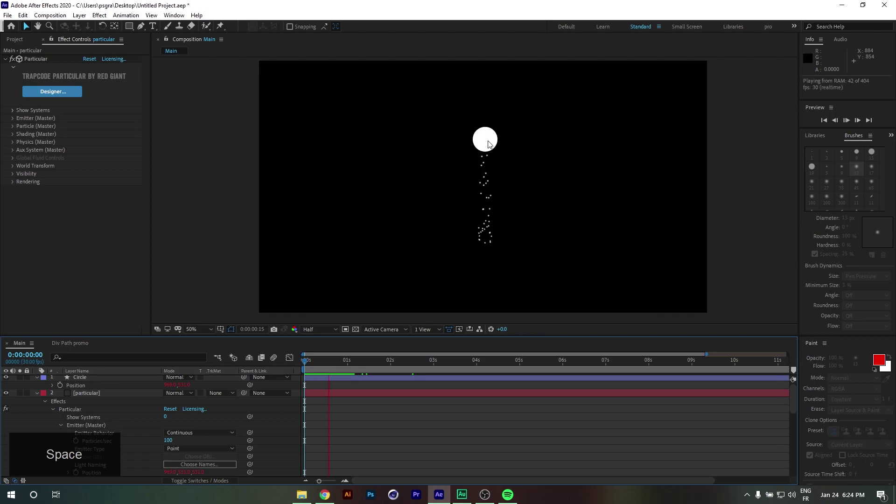
pyautogui.click(234, 179)
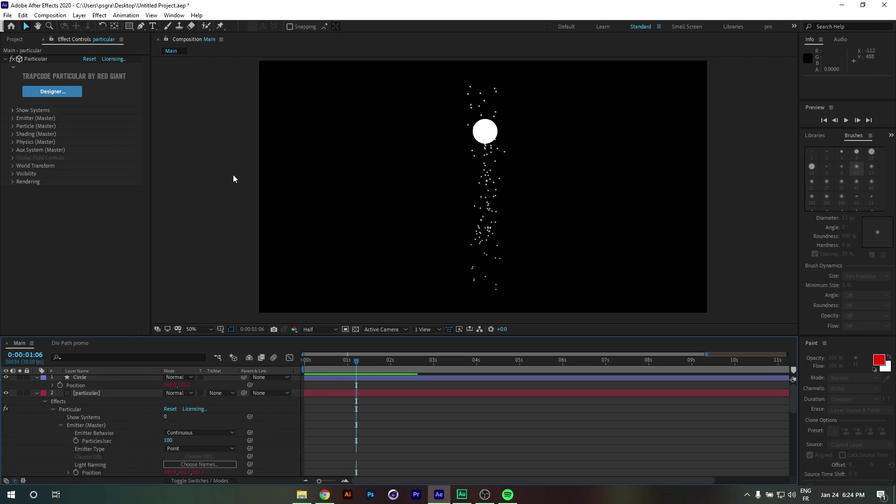
# - Set the circle's Speed slider to 1 and preview the motion from the start of the composition
pyautogui.click(15, 39)
pyautogui.click(77, 371)
pyautogui.click(79, 377)
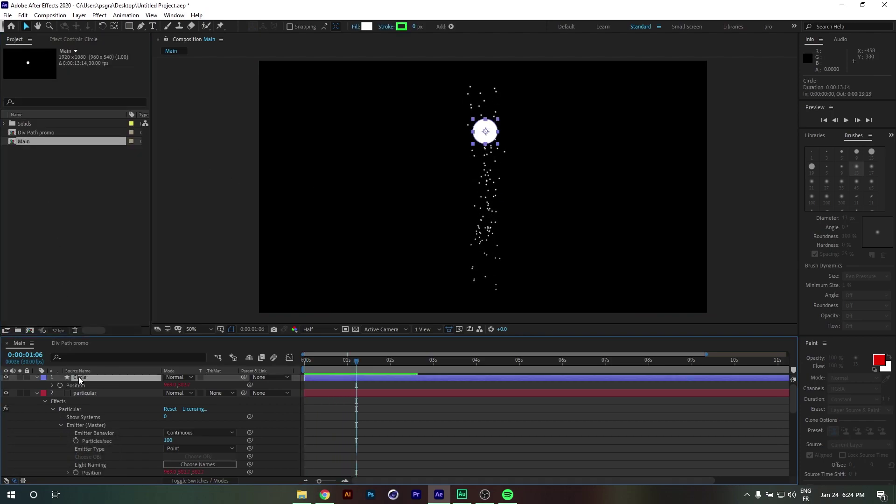
pyautogui.click(72, 41)
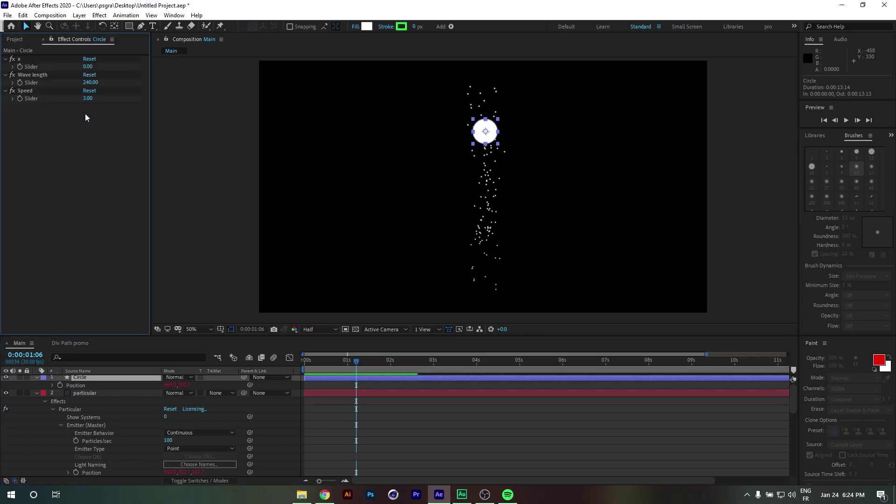
pyautogui.click(86, 98)
pyautogui.write('1')
pyautogui.click(102, 175)
pyautogui.moveTo(356, 361); pyautogui.dragTo(270, 366)
pyautogui.press('space')
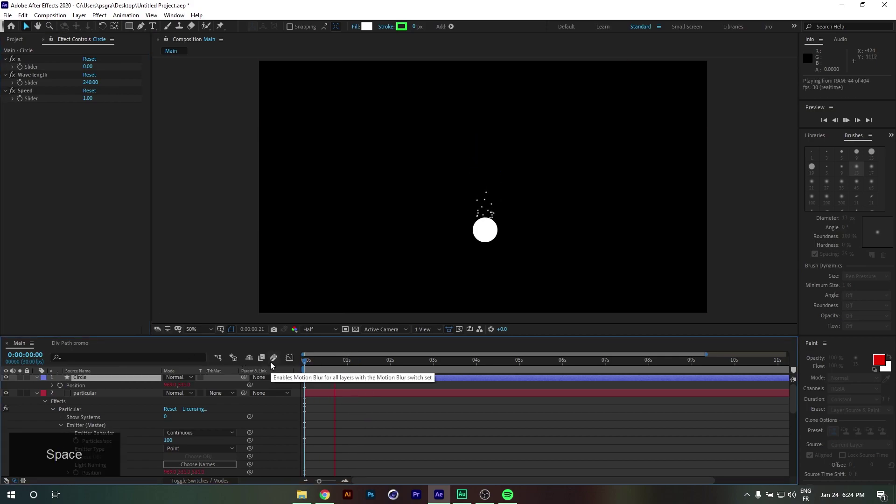
pyautogui.press('space')
# - Set the Particular emitter's Particles/sec to 1000
pyautogui.click(93, 392)
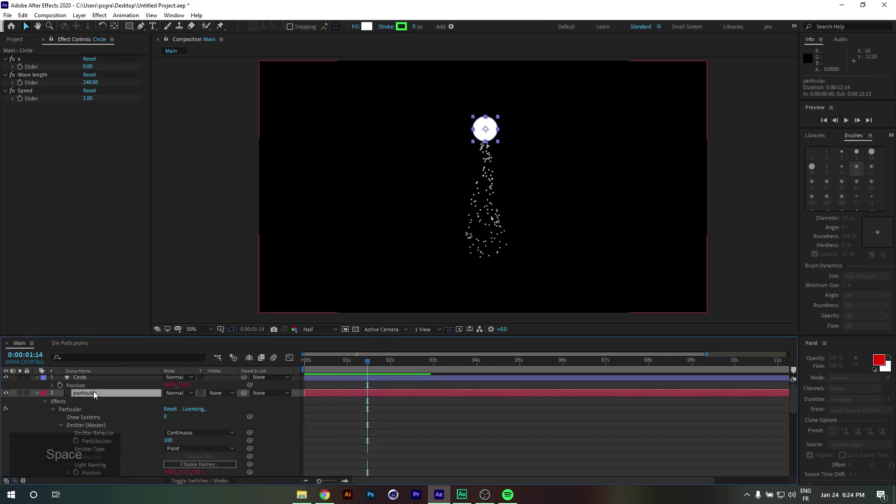
pyautogui.click(12, 118)
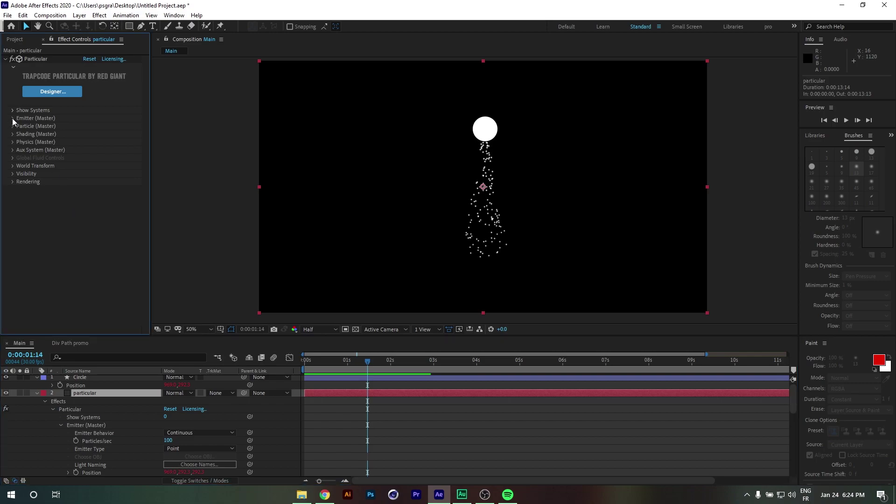
pyautogui.click(88, 134)
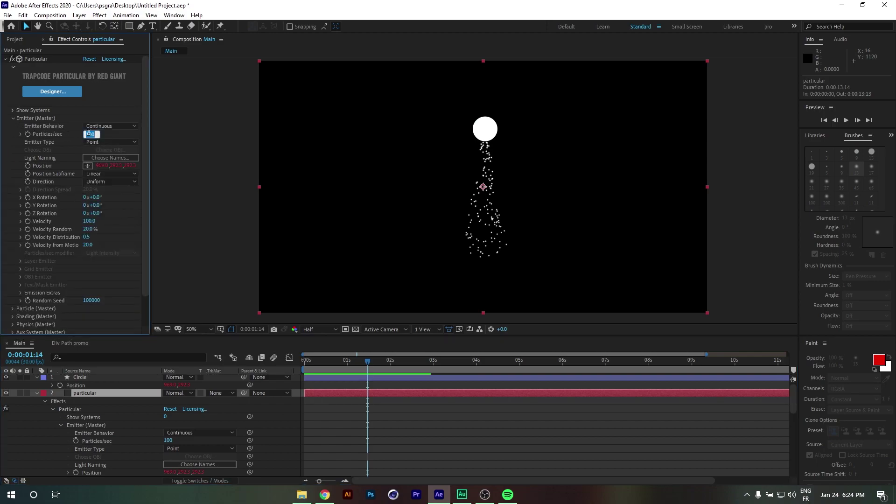
pyautogui.write('0')
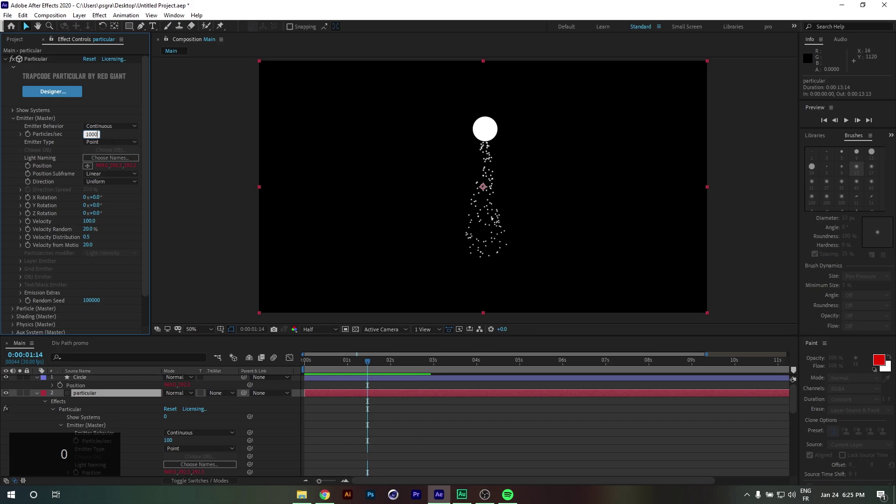
# - Set the emitter's Velocity, Velocity Random and Velocity Distribution to 0 and its Velocity from Motion to 4
pyautogui.click(89, 221)
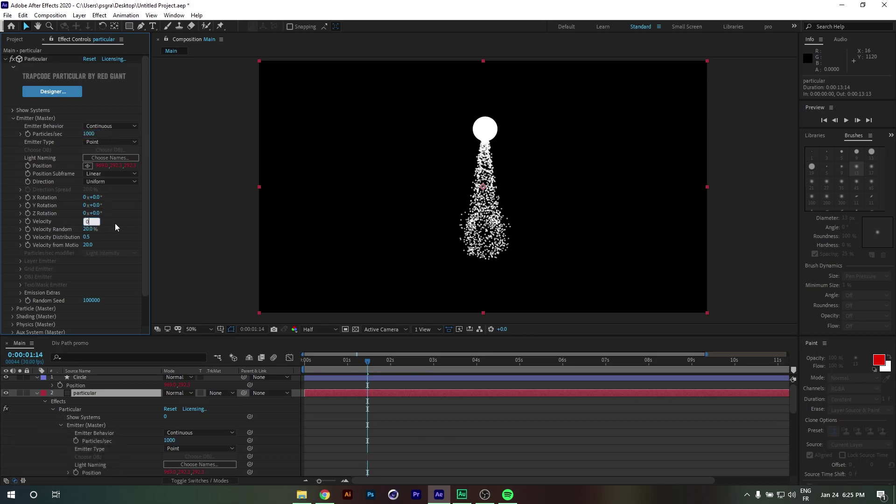
pyautogui.write('0')
pyautogui.press('Return')
pyautogui.click(89, 230)
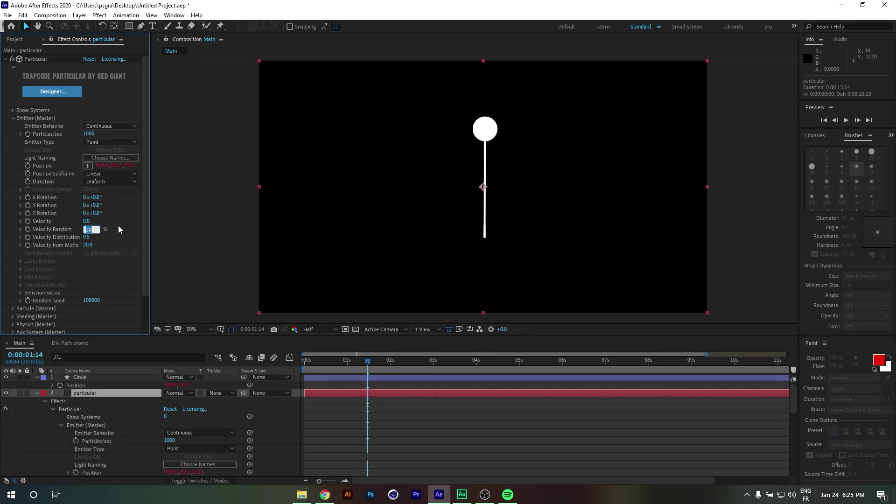
pyautogui.write('0')
pyautogui.press('Return')
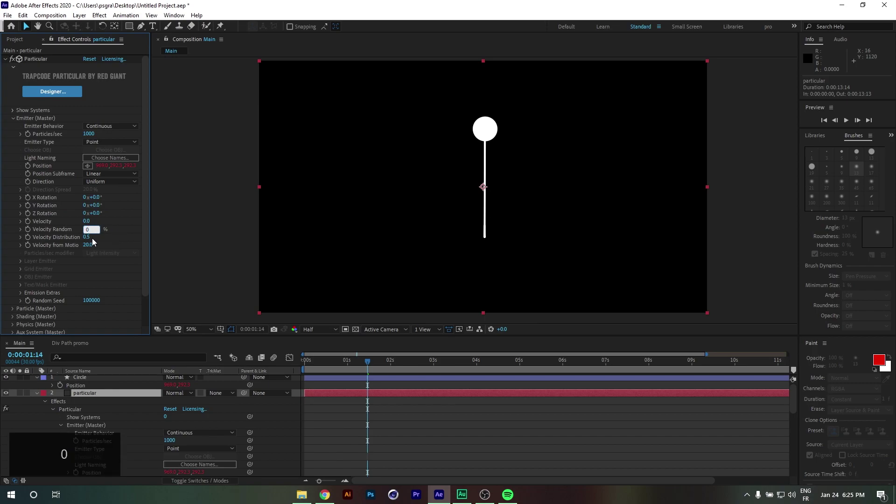
pyautogui.click(86, 237)
pyautogui.write('0')
pyautogui.press('Return')
pyautogui.click(95, 244)
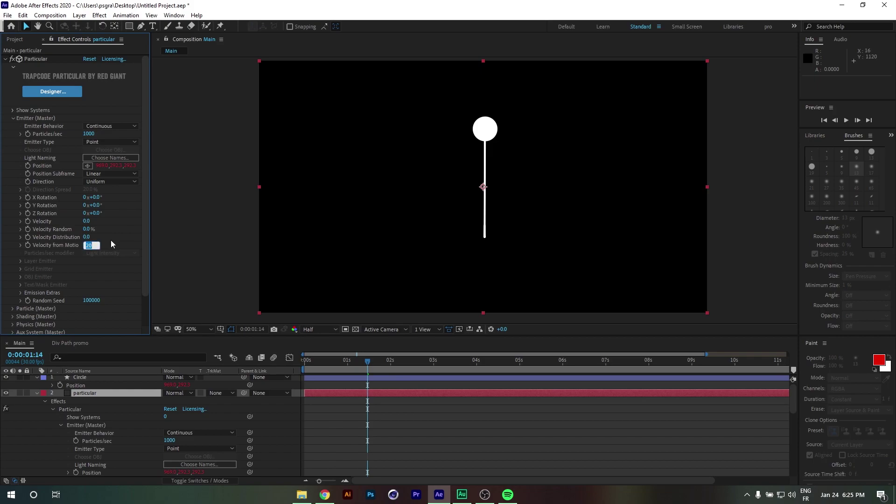
pyautogui.write('4.')
pyautogui.press('Return')
# - Set Wind X to -600 in Particular's Air physics settings and preview the trail from the start
pyautogui.moveTo(144, 165); pyautogui.dragTo(147, 172)
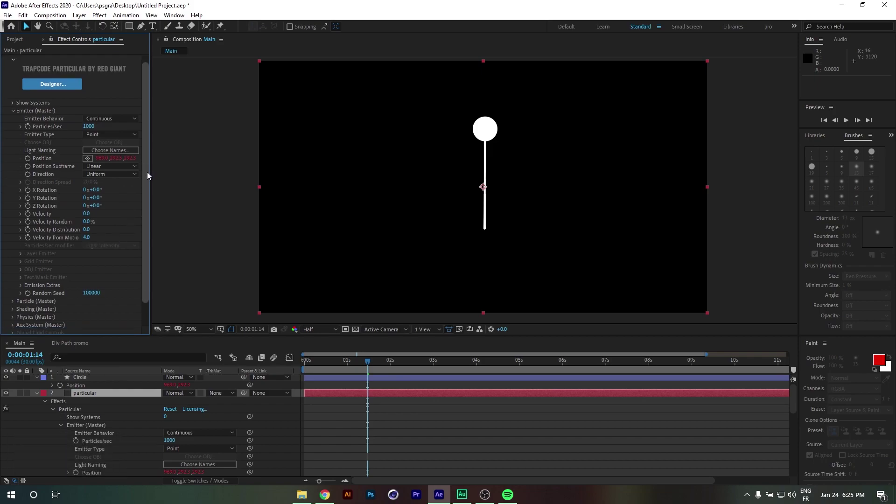
pyautogui.scroll(-2, 147, 173)
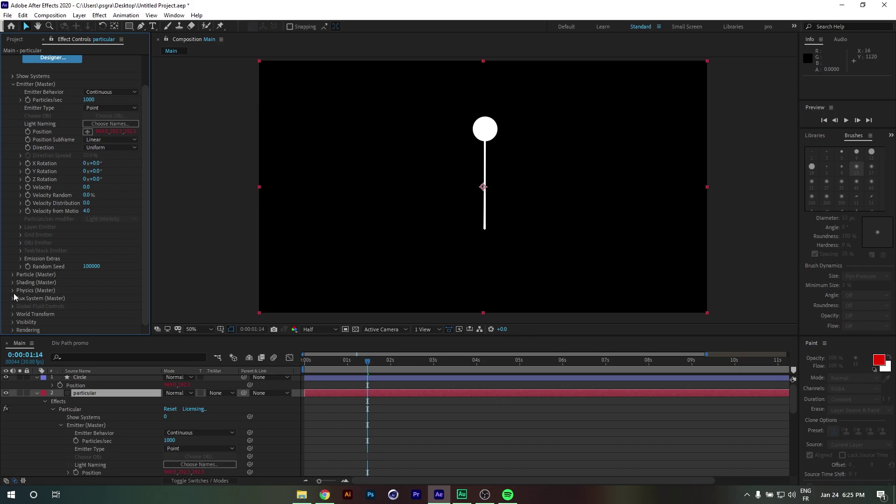
pyautogui.click(13, 290)
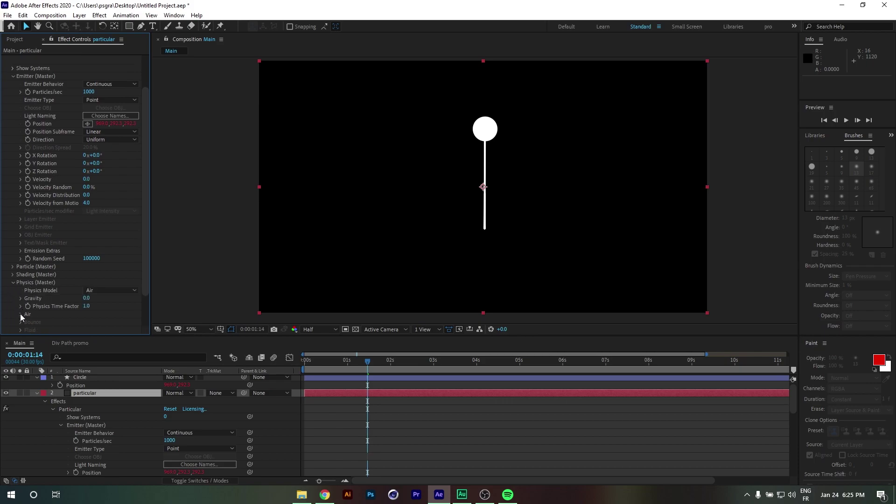
pyautogui.click(20, 313)
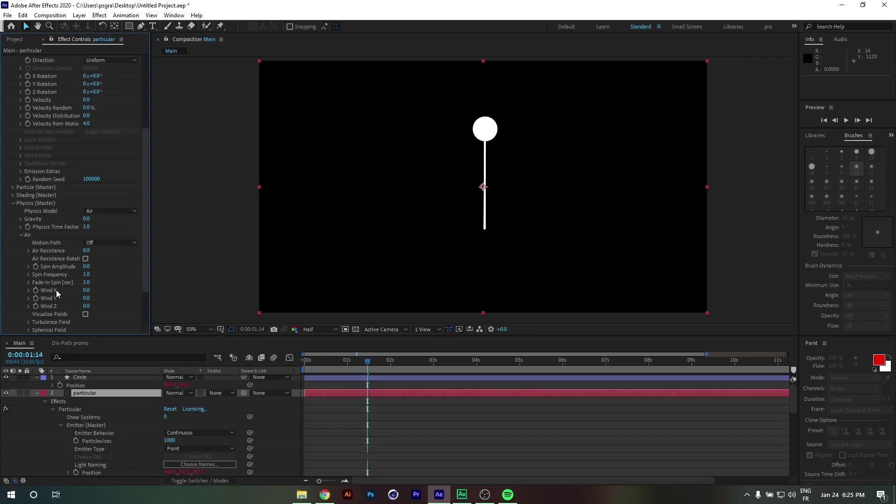
pyautogui.click(87, 290)
pyautogui.write('-600')
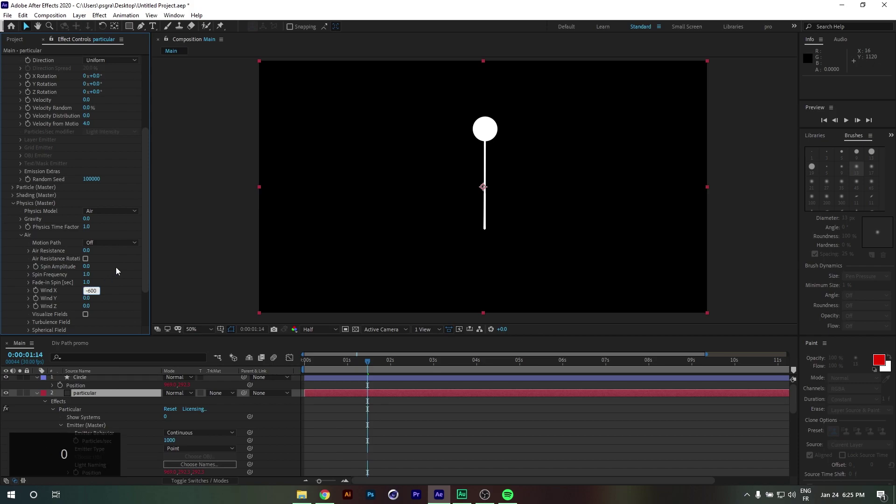
pyautogui.press('Return')
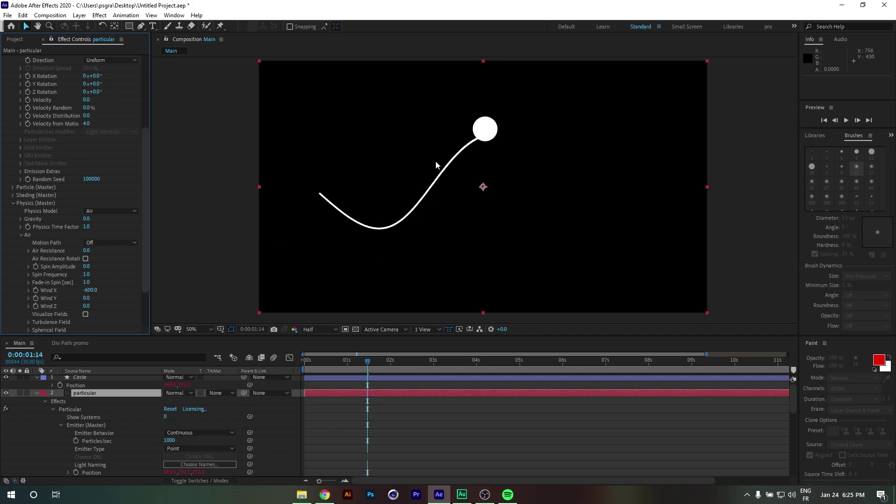
pyautogui.moveTo(376, 362); pyautogui.dragTo(282, 361)
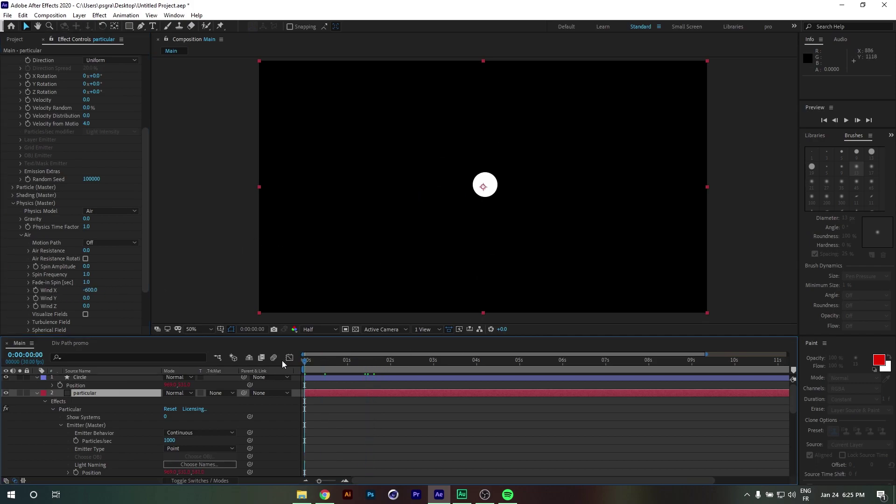
pyautogui.press('space')
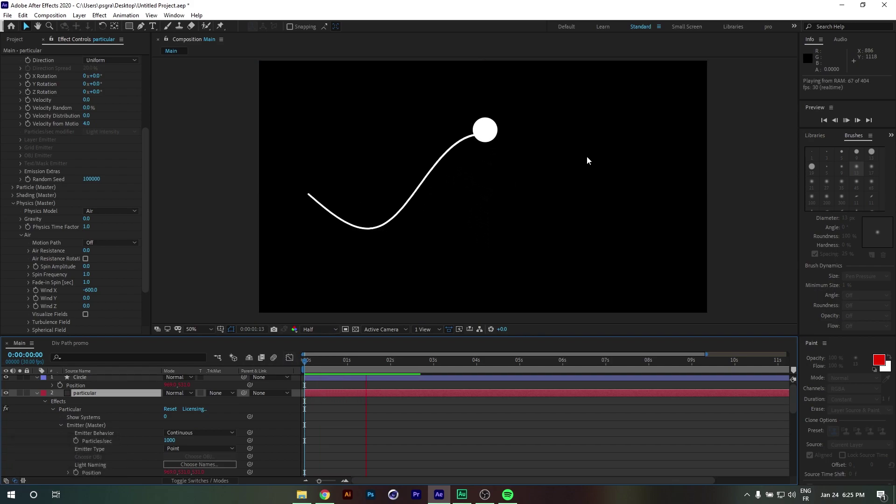
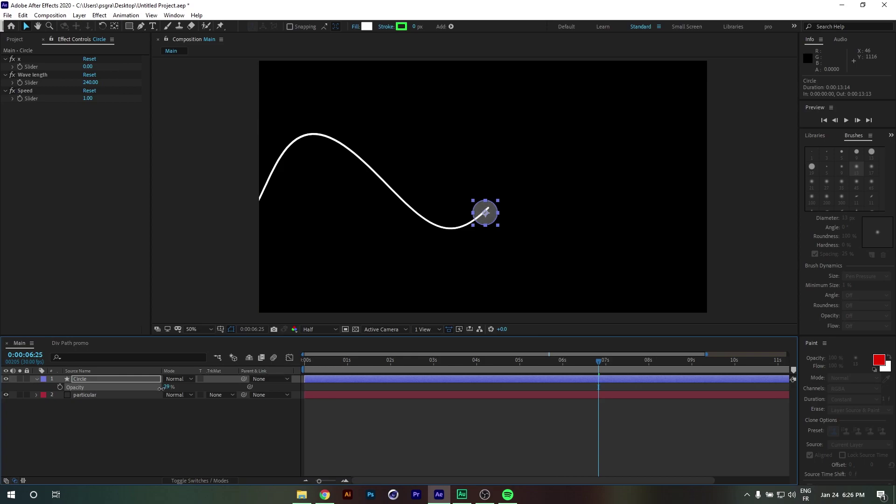
# - Lower the Circle layer's opacity to 34% and preview the trail from about two seconds in
pyautogui.click(161, 414)
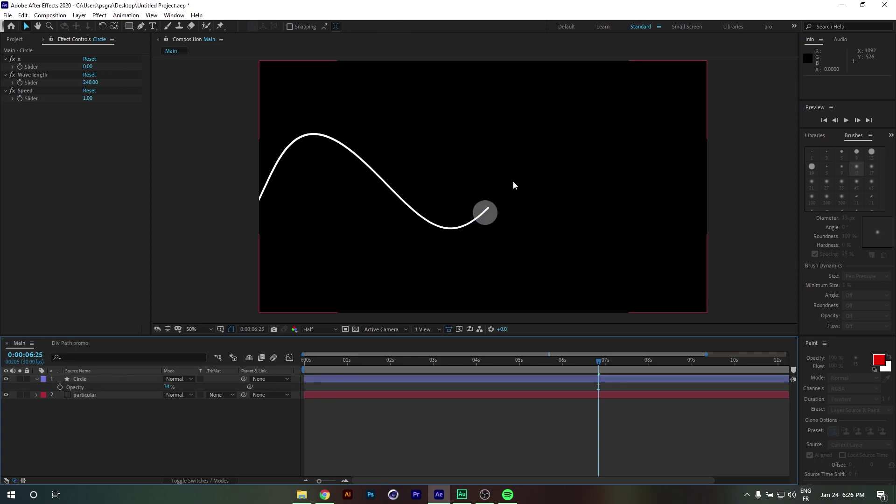
pyautogui.moveTo(601, 359); pyautogui.dragTo(379, 362)
pyautogui.press('space')
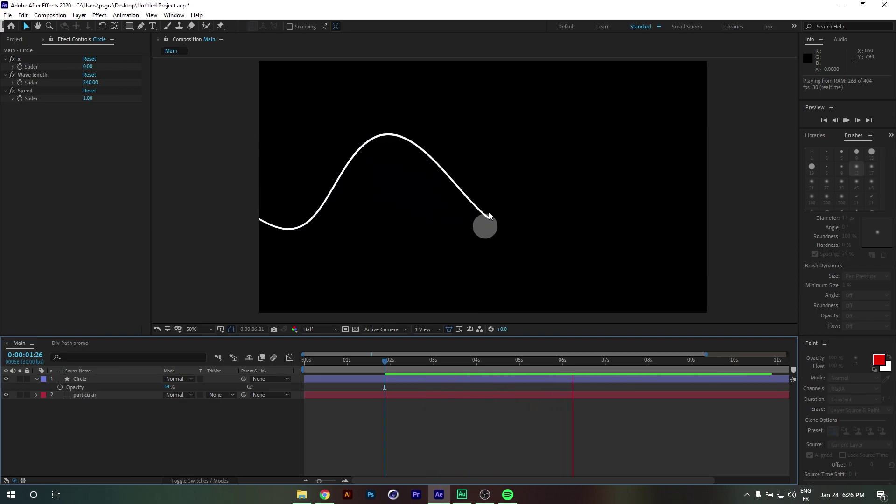
pyautogui.press('space')
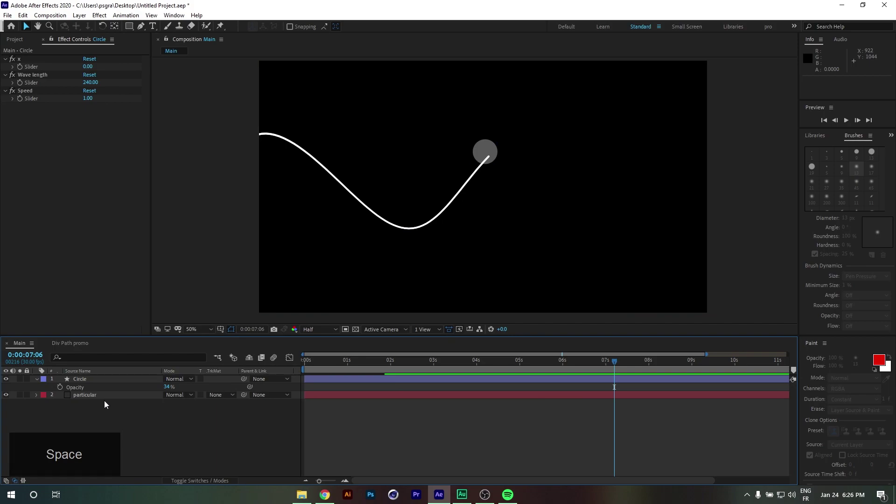
# - Open the Particular emitter's Position expression and replace its third component, temp[1], with 0
pyautogui.click(79, 396)
pyautogui.click(33, 395)
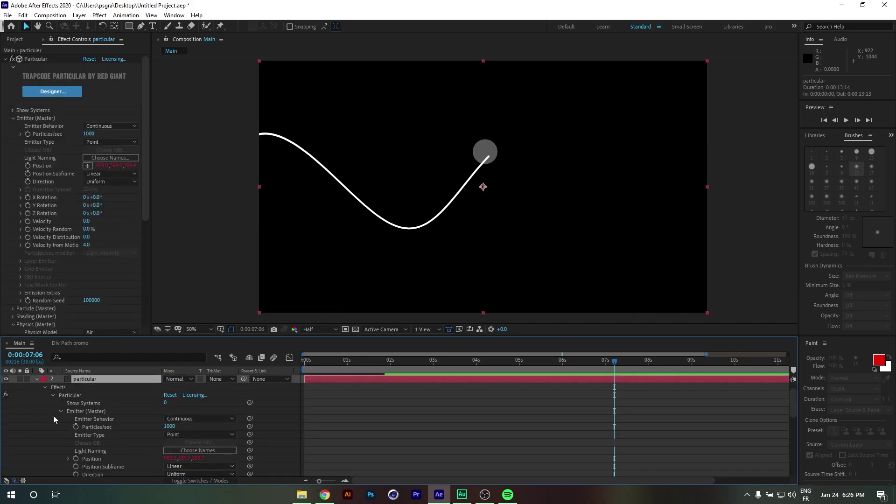
pyautogui.click(68, 458)
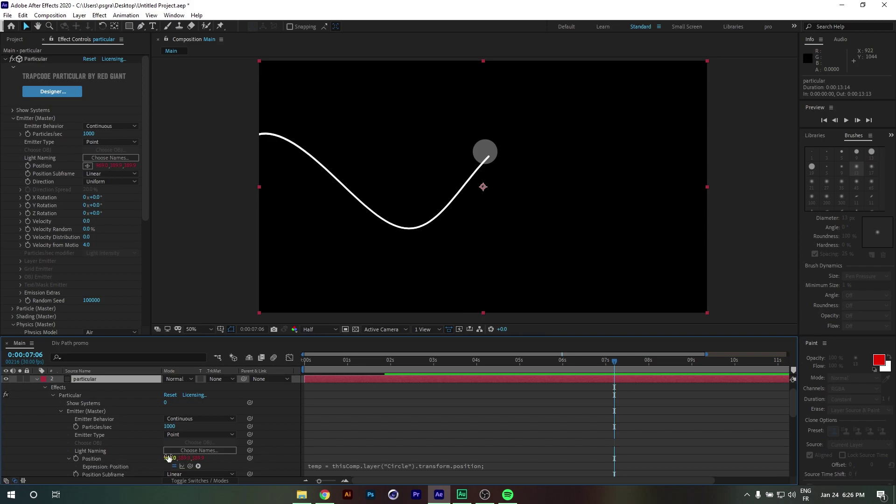
pyautogui.click(377, 466)
pyautogui.click(496, 418)
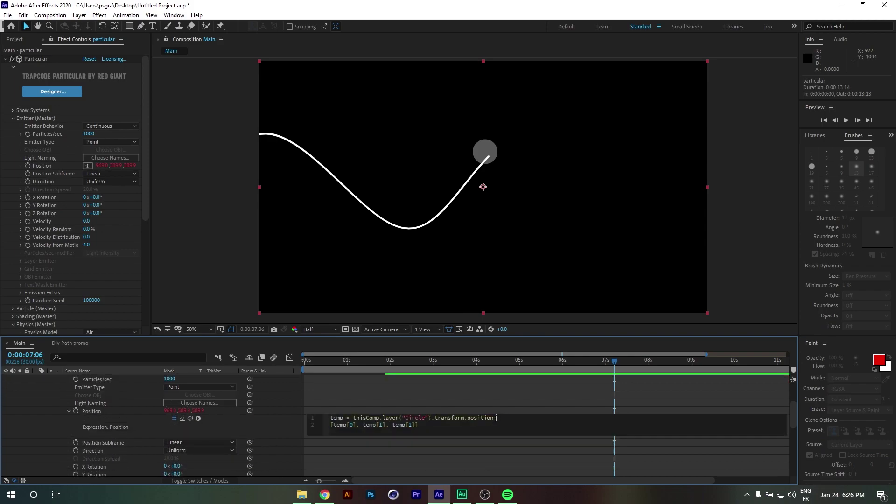
pyautogui.moveTo(393, 425); pyautogui.dragTo(407, 425)
pyautogui.moveTo(392, 425); pyautogui.dragTo(399, 425)
pyautogui.write('0]')
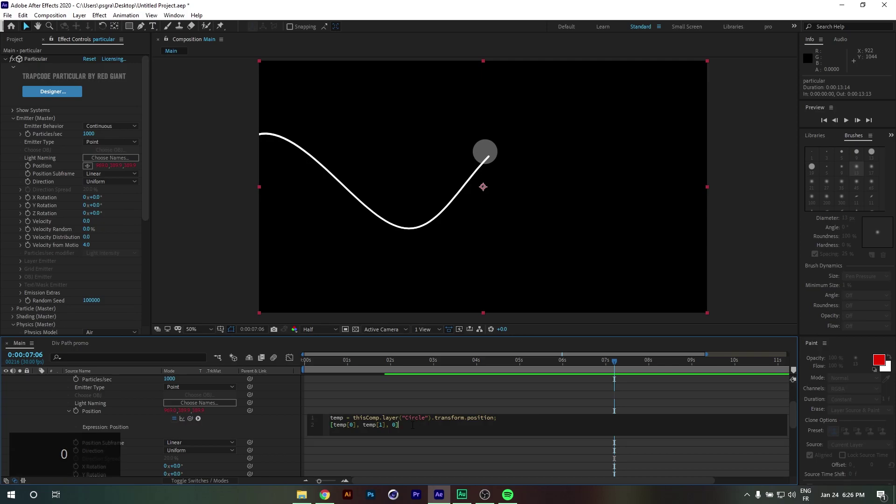
# - Append +value; to the array line of the emitter's Position expression and apply it
pyautogui.write('+vla')
pyautogui.press('BackSpace')
pyautogui.press('BackSpace')
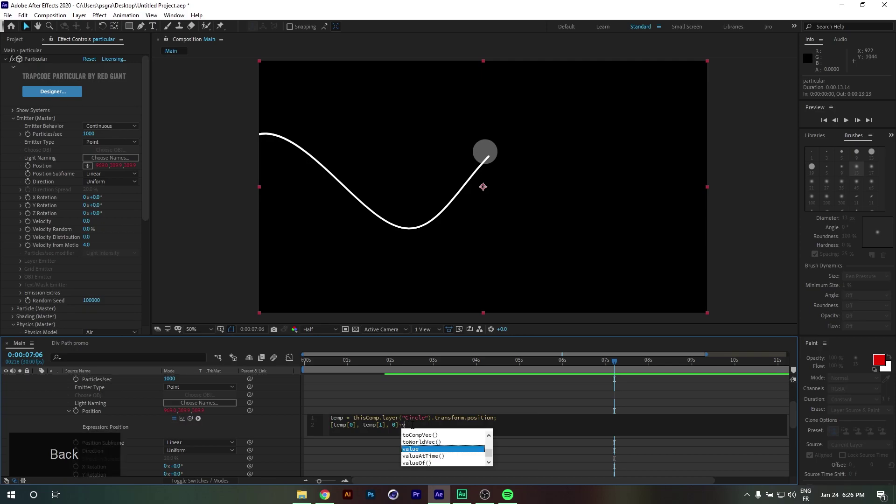
pyautogui.write('alue')
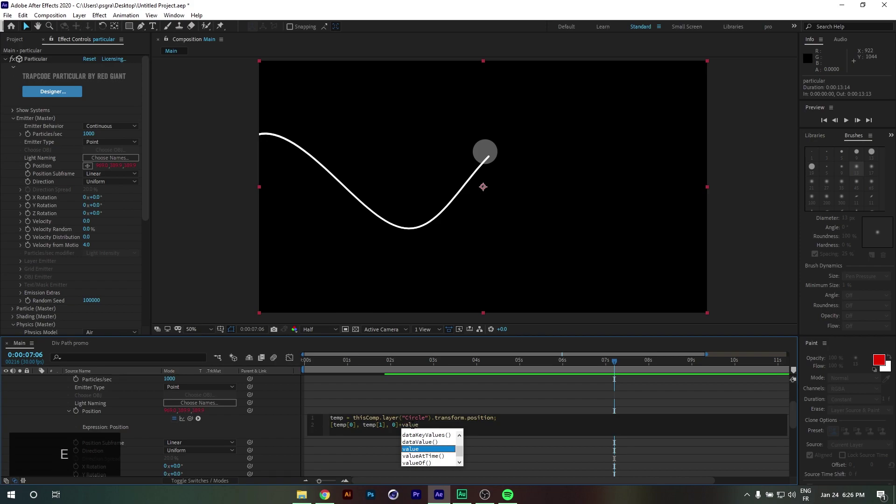
pyautogui.write(';')
pyautogui.click(437, 399)
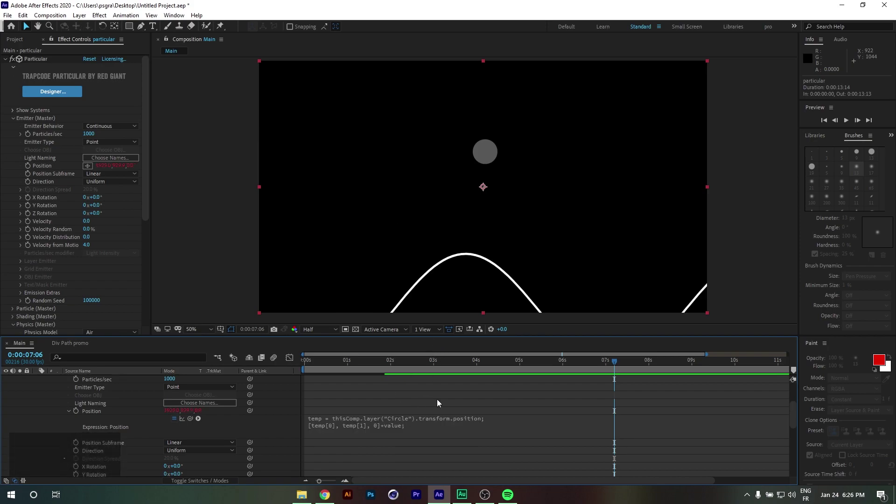
# - Move Particular's emitter position point to about (-20, 2) so that the trail starts at the centre of the circle
pyautogui.click(37, 60)
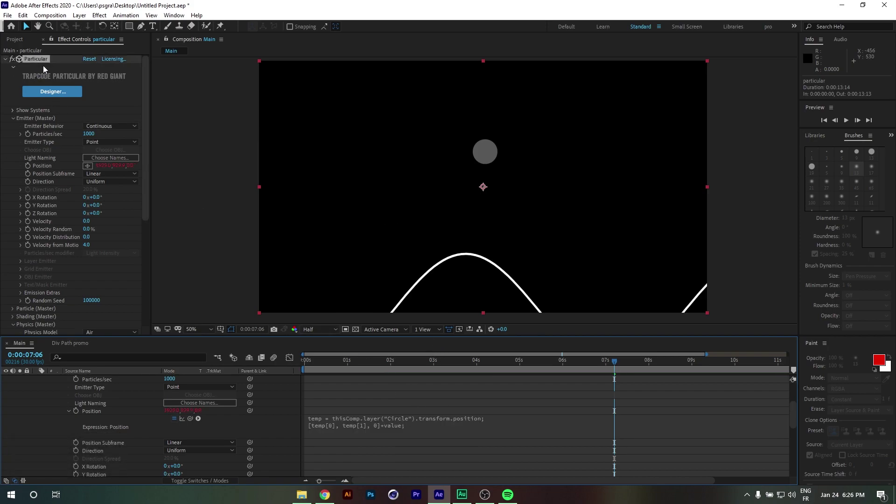
pyautogui.moveTo(710, 278); pyautogui.dragTo(664, 278)
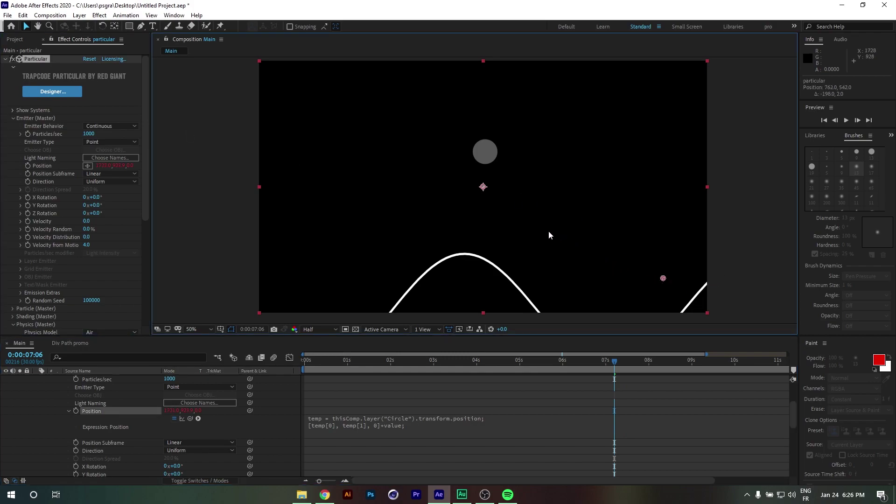
pyautogui.click(480, 151)
pyautogui.moveTo(480, 151); pyautogui.dragTo(480, 151)
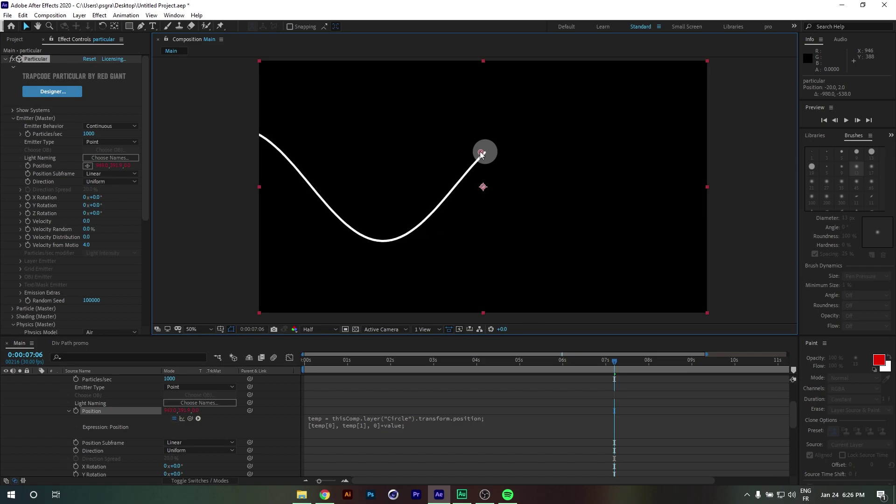
pyautogui.click(463, 379)
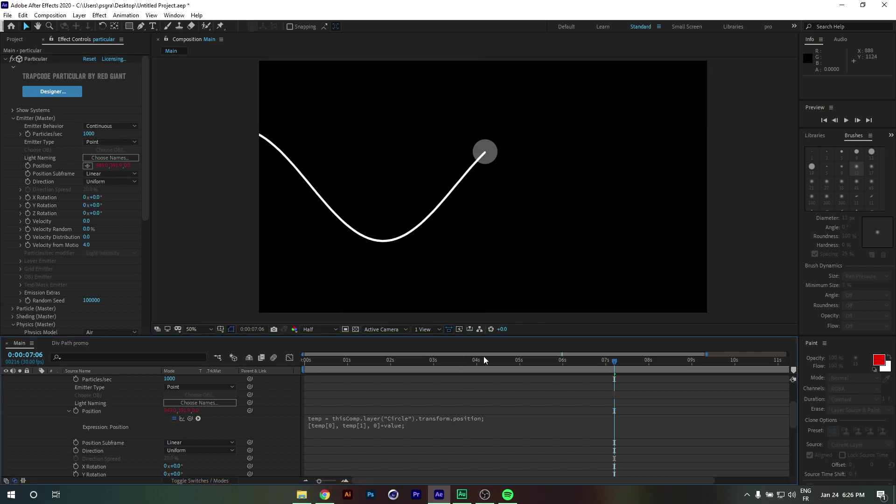
# - Preview the realigned trail from the start of the composition
pyautogui.click(358, 360)
pyautogui.press('space')
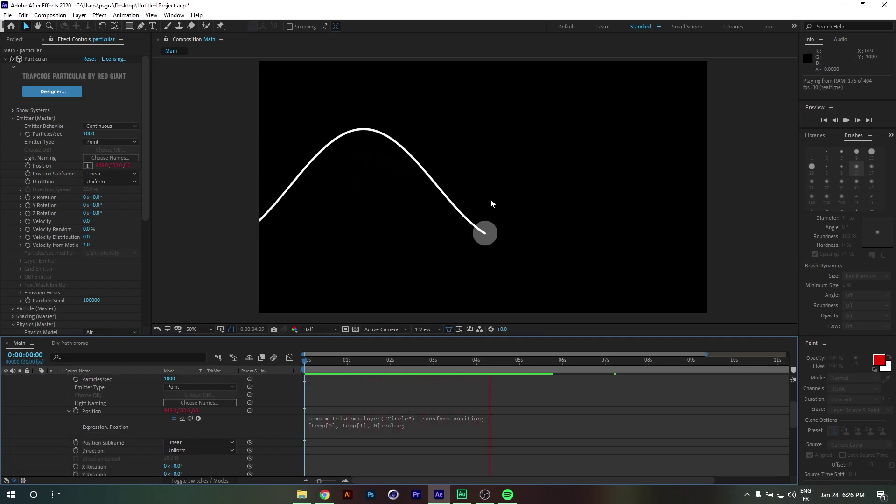
pyautogui.press('space')
# - Collapse both layers and add a keyframe to the Circle's x slider with value 0 at 0:00:03:24
pyautogui.scroll(3, 100, 419)
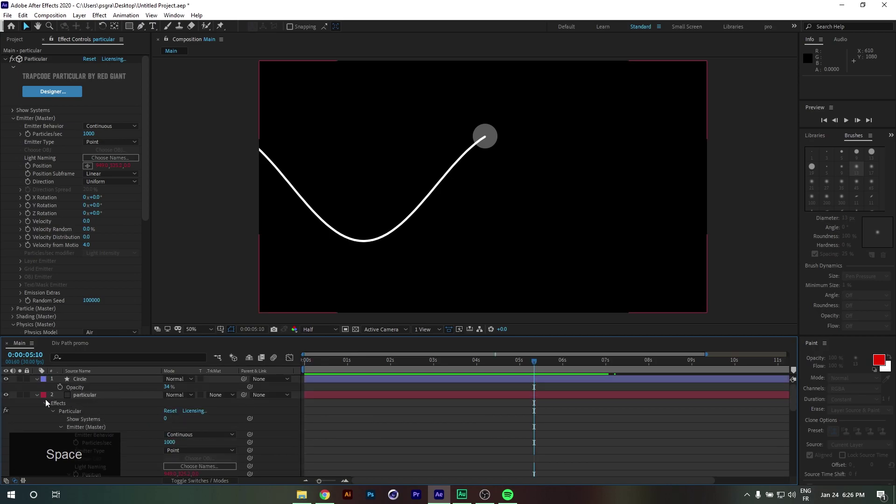
pyautogui.click(36, 395)
pyautogui.click(85, 379)
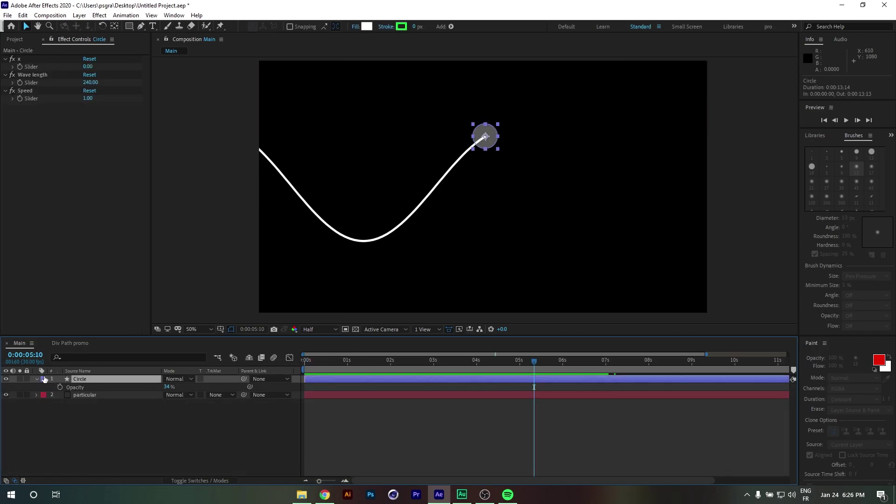
pyautogui.click(36, 379)
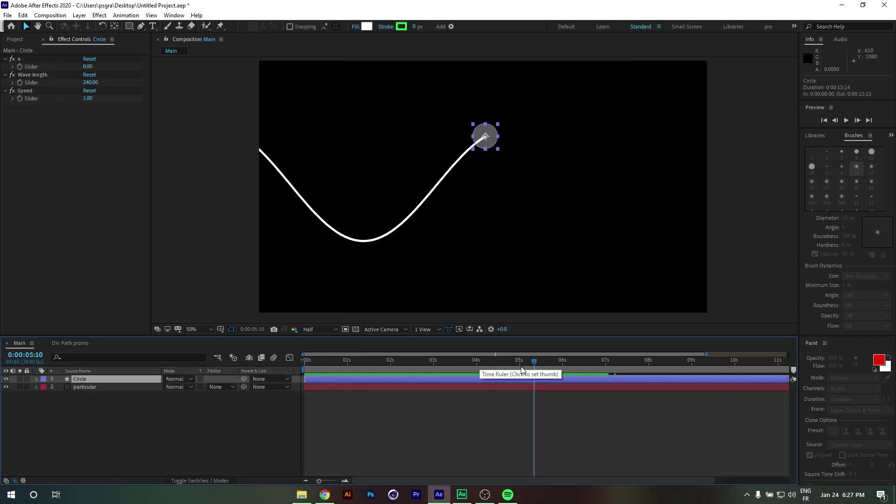
pyautogui.moveTo(539, 367); pyautogui.dragTo(468, 366)
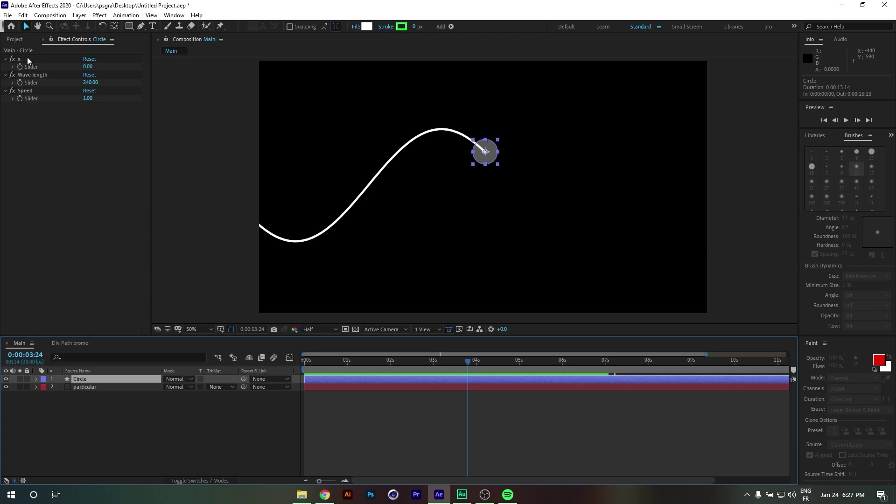
pyautogui.click(33, 72)
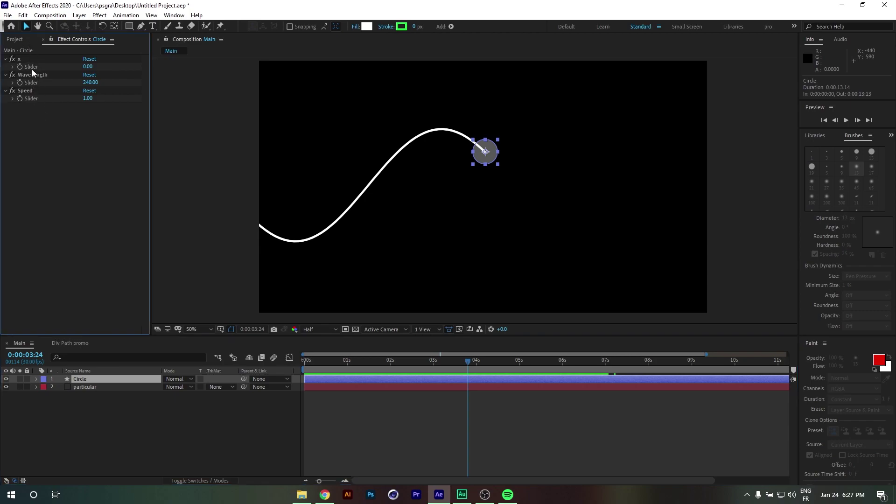
pyautogui.click(21, 61)
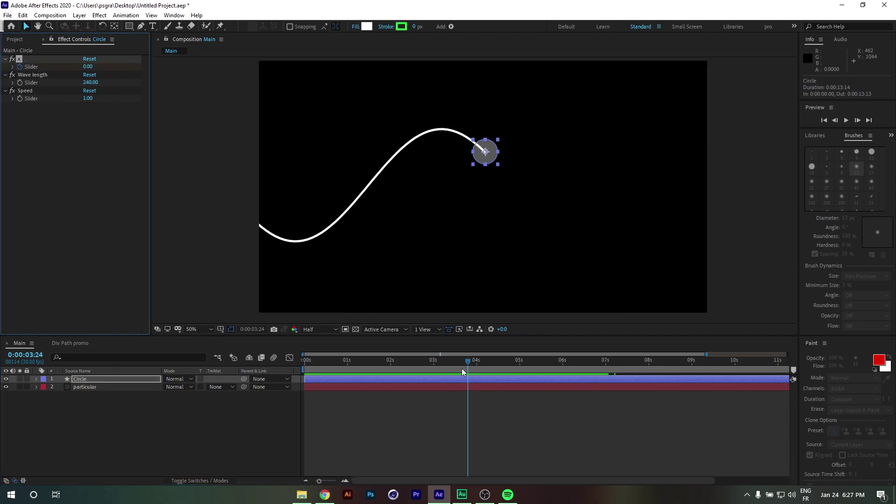
# - Move the x slider's keyframe to 0:00:02:29 and set the slider to -1124 at 0:00:02:07, placing the circle outside the frame
pyautogui.moveTo(461, 369); pyautogui.dragTo(400, 363)
pyautogui.press('u')
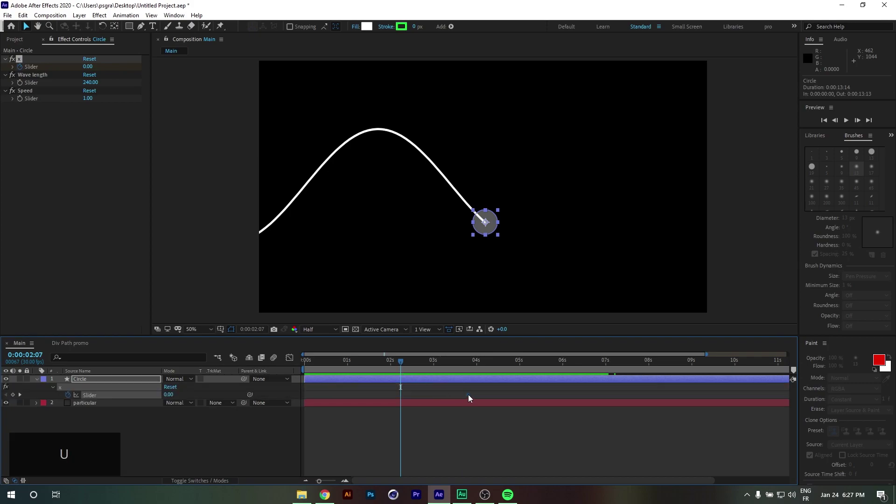
pyautogui.click(465, 396)
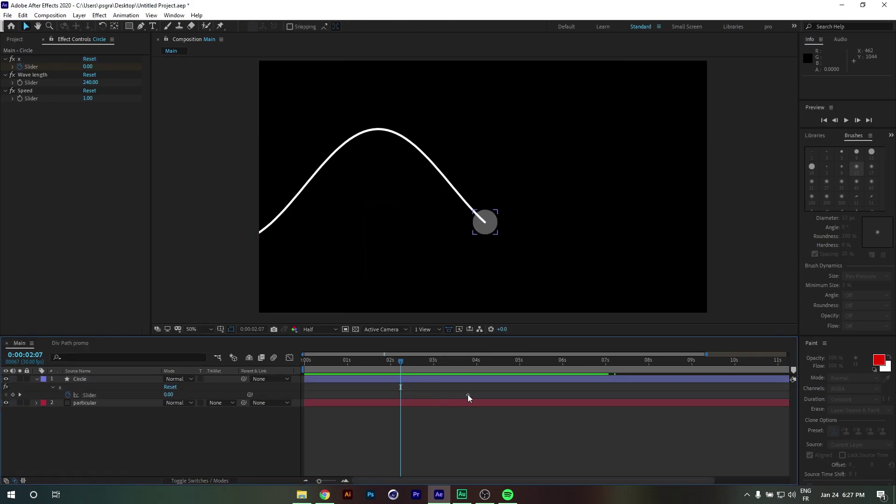
pyautogui.moveTo(468, 396); pyautogui.dragTo(433, 396)
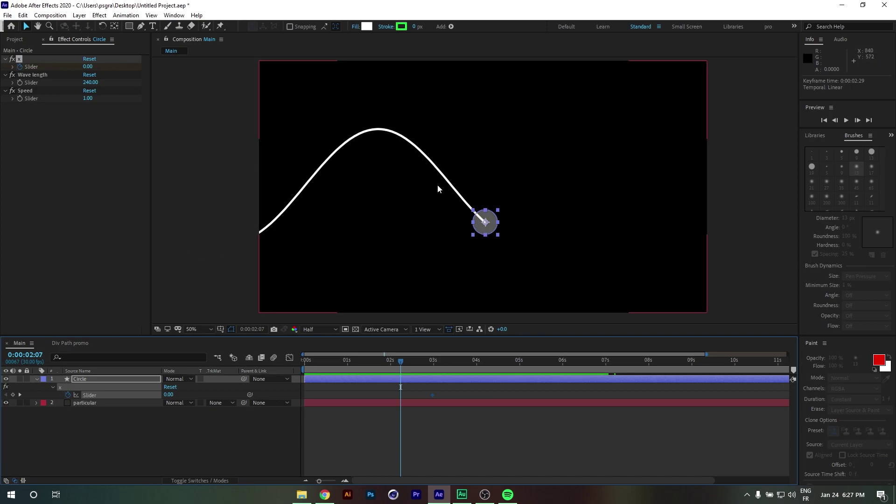
pyautogui.moveTo(87, 66); pyautogui.dragTo(23, 72)
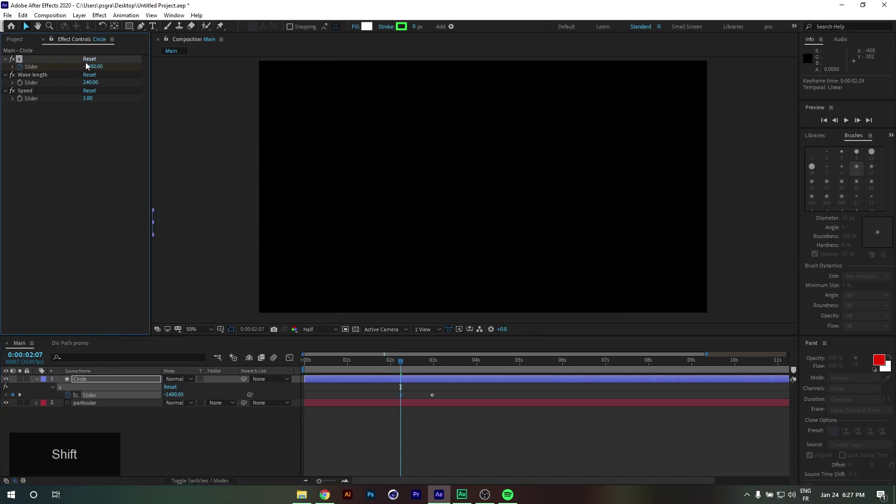
pyautogui.moveTo(93, 67); pyautogui.dragTo(313, 168)
# - Move the two x slider keyframes to the composition's start and about 0:00:01:12, and preview the circle's entrance
pyautogui.moveTo(398, 396); pyautogui.dragTo(306, 400)
pyautogui.moveTo(433, 396); pyautogui.dragTo(363, 396)
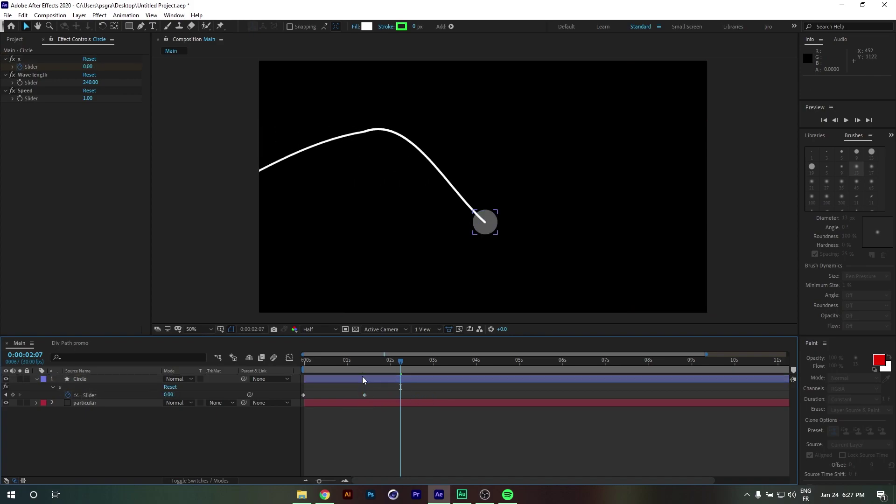
pyautogui.press('space')
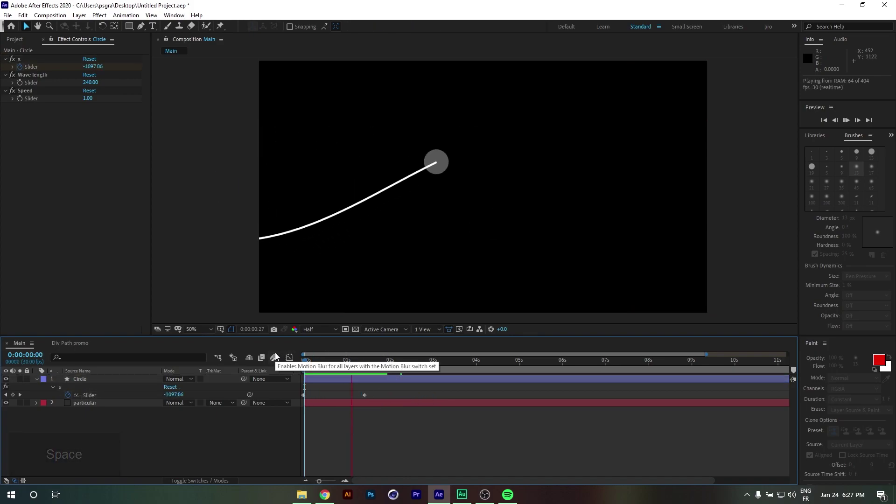
pyautogui.press('space')
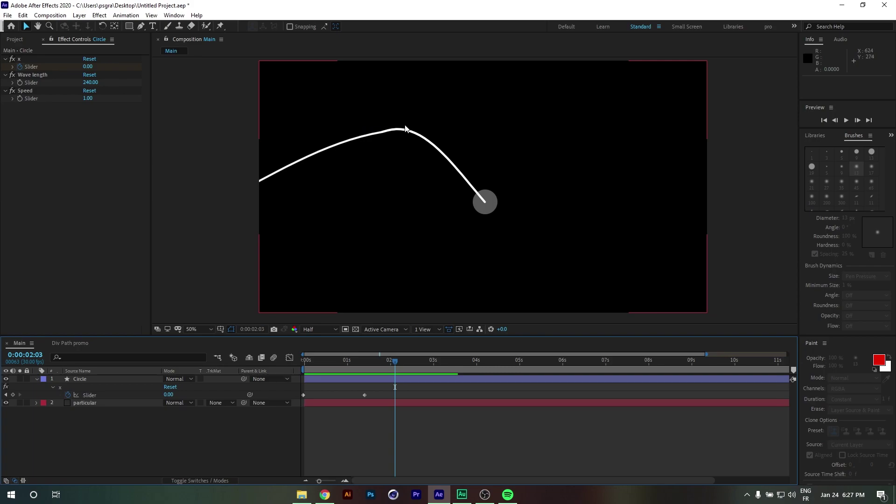
# - Apply Easy Ease to both x slider keyframes and preview the animation from the start
pyautogui.moveTo(381, 390); pyautogui.dragTo(304, 395)
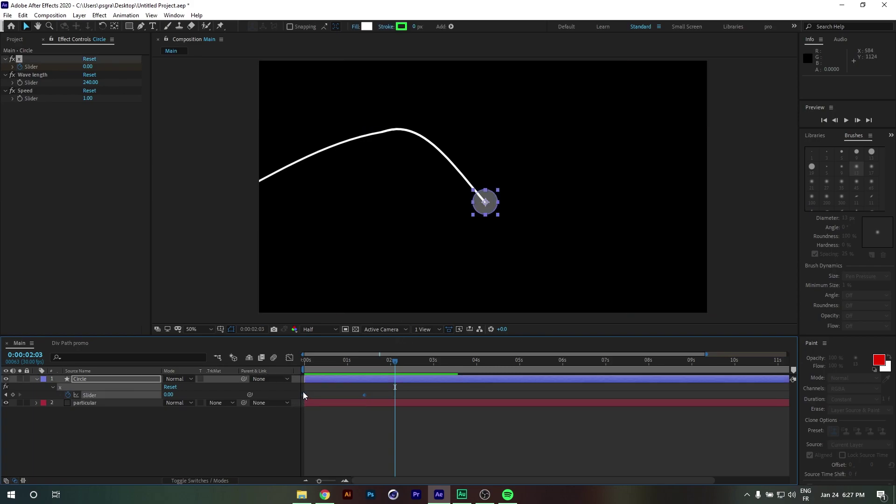
pyautogui.rightClick(305, 396)
pyautogui.moveTo(351, 393)
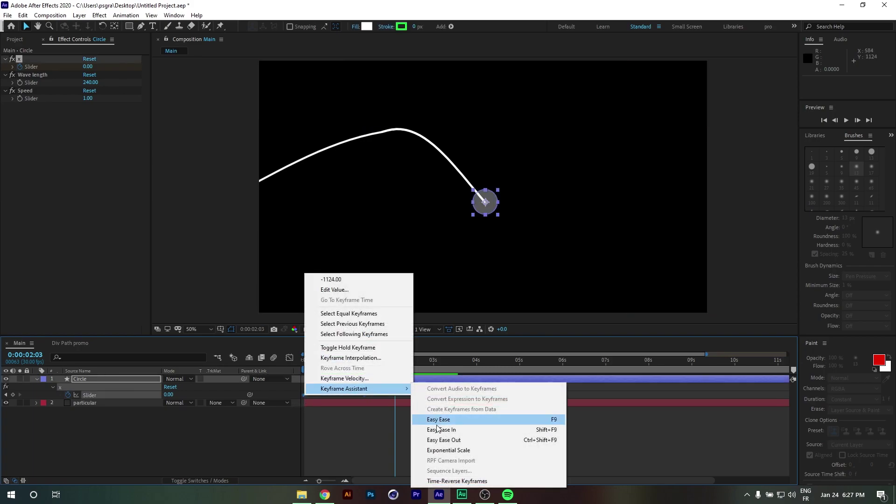
pyautogui.click(441, 420)
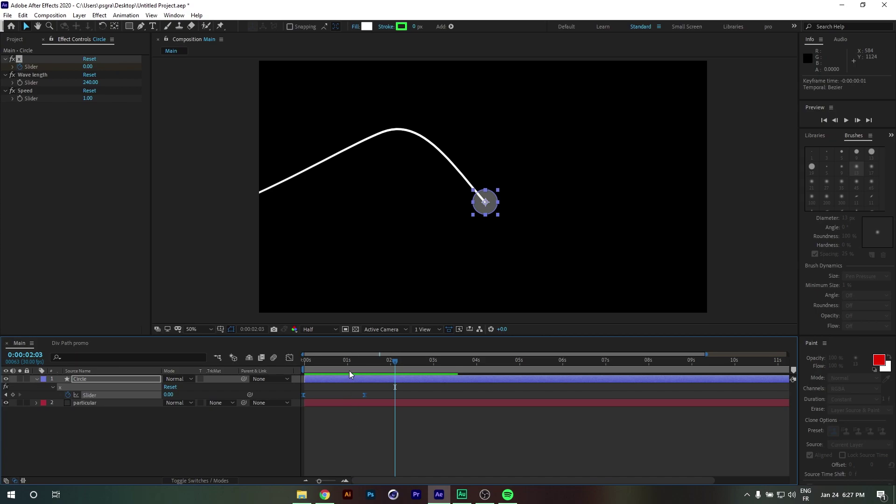
pyautogui.press('Home')
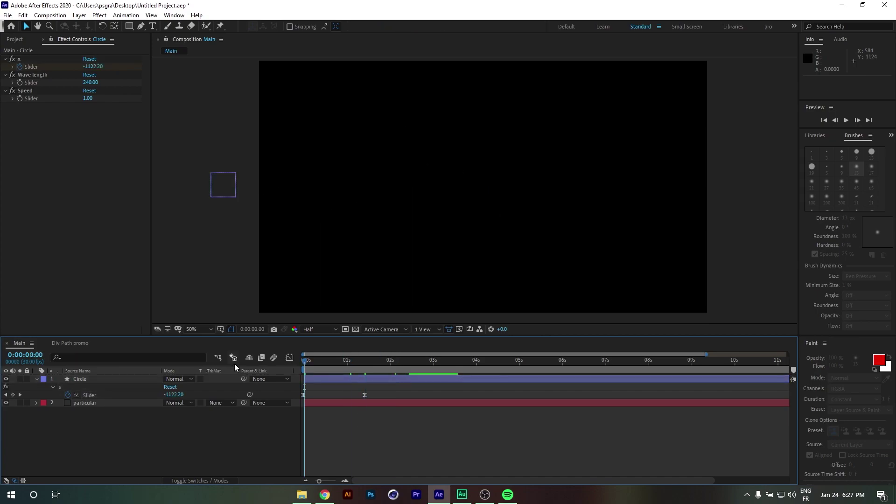
pyautogui.press('space')
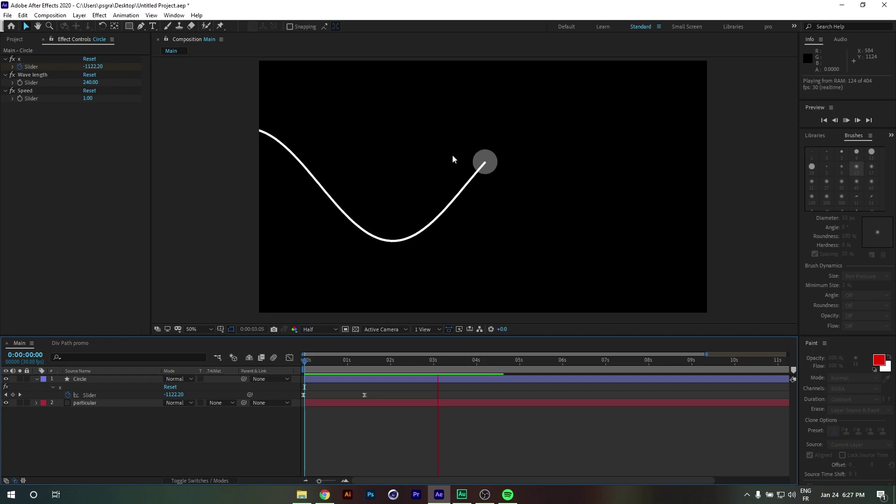
pyautogui.press('space')
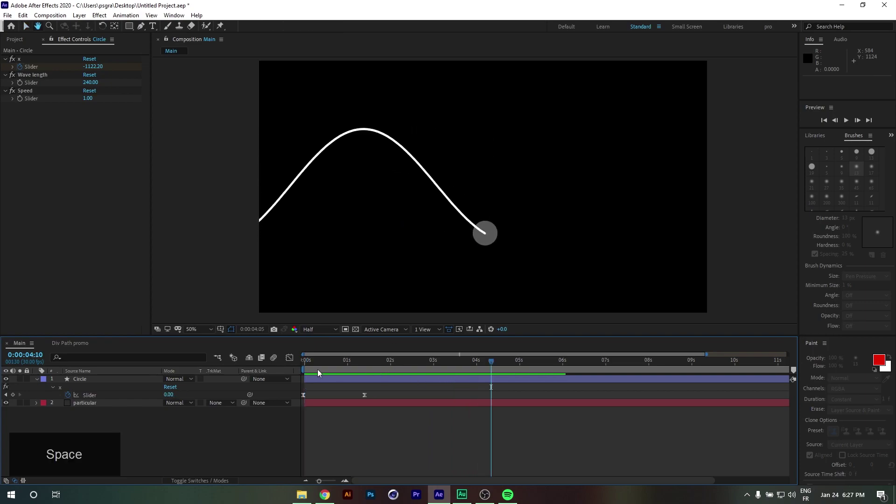
# - Set Particular's Position Subframe to 10x Smooth on the particular layer and preview the trail from the start
pyautogui.click(382, 366)
pyautogui.click(91, 404)
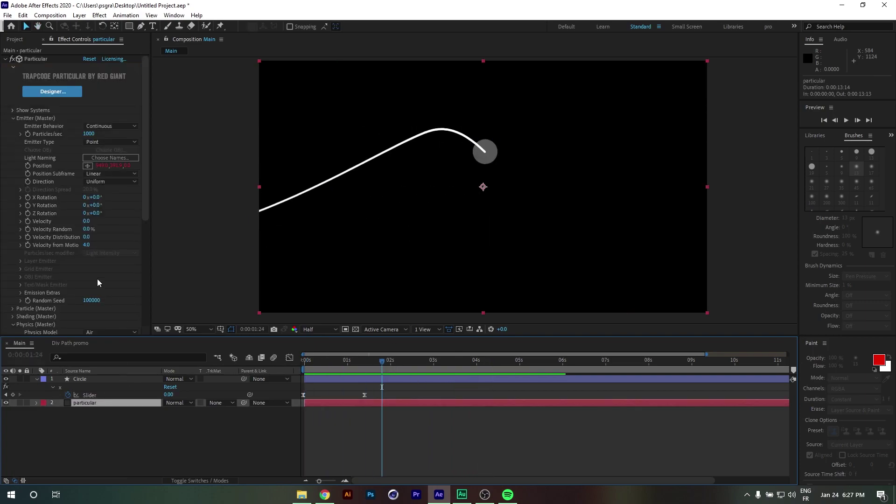
pyautogui.click(99, 175)
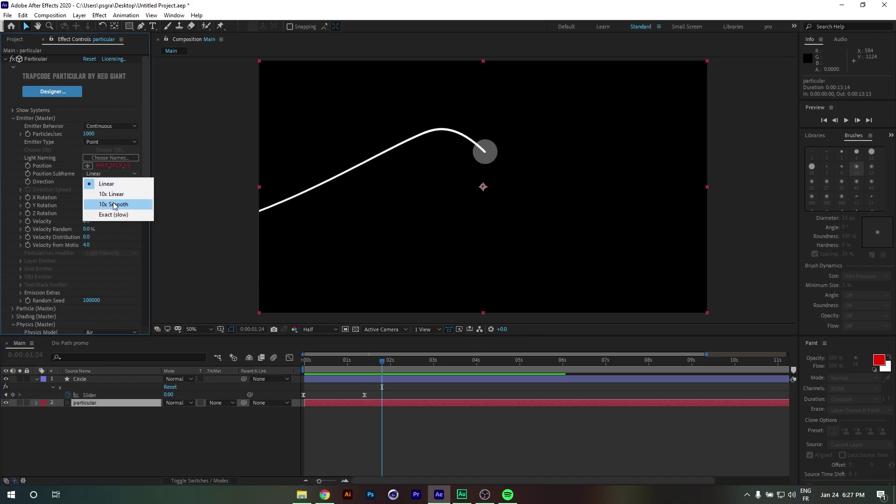
pyautogui.click(111, 205)
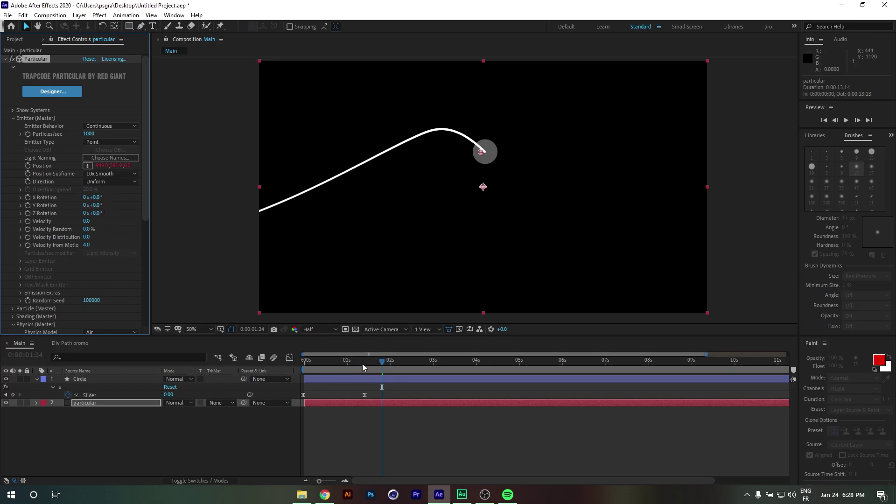
pyautogui.press('space')
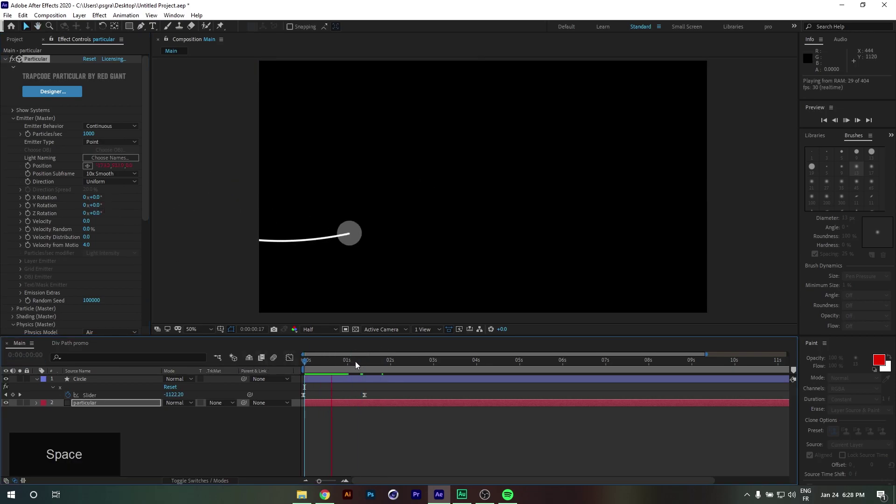
pyautogui.press('space')
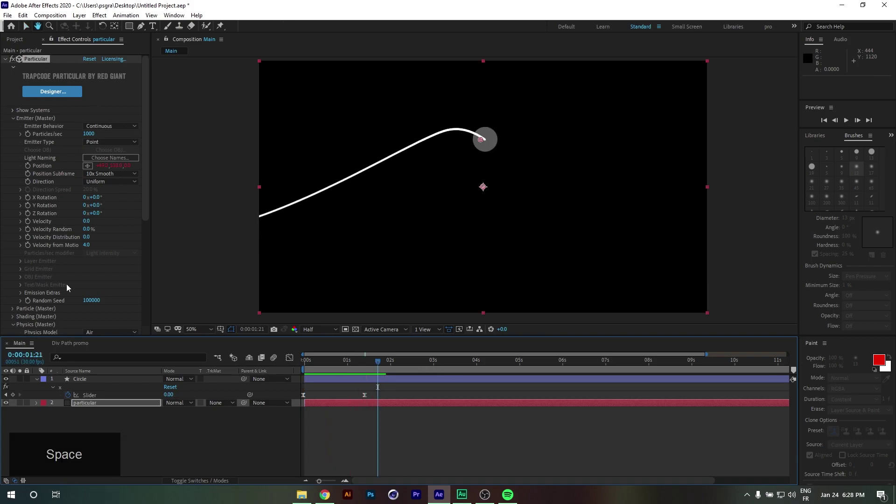
# - Keyframe the Circle's Wave length slider with 240 at 0:00:01:21 and 0 at 0:00:00:11
pyautogui.click(86, 379)
pyautogui.click(30, 78)
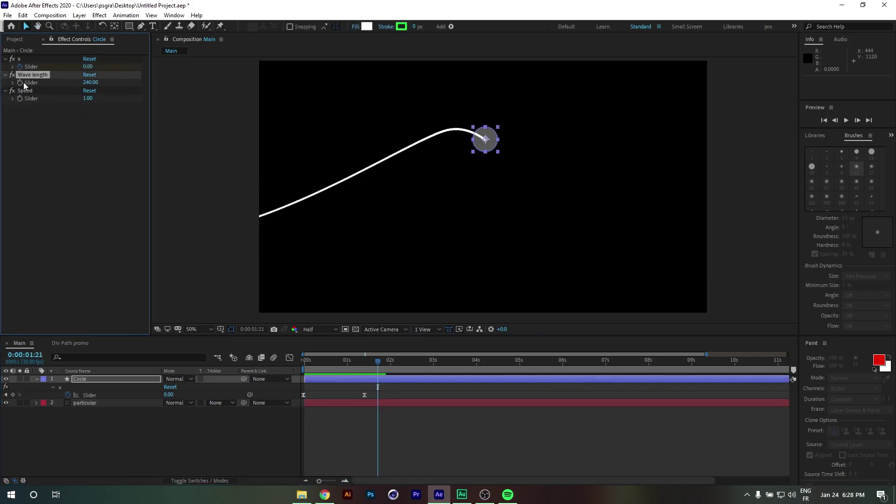
pyautogui.press('u')
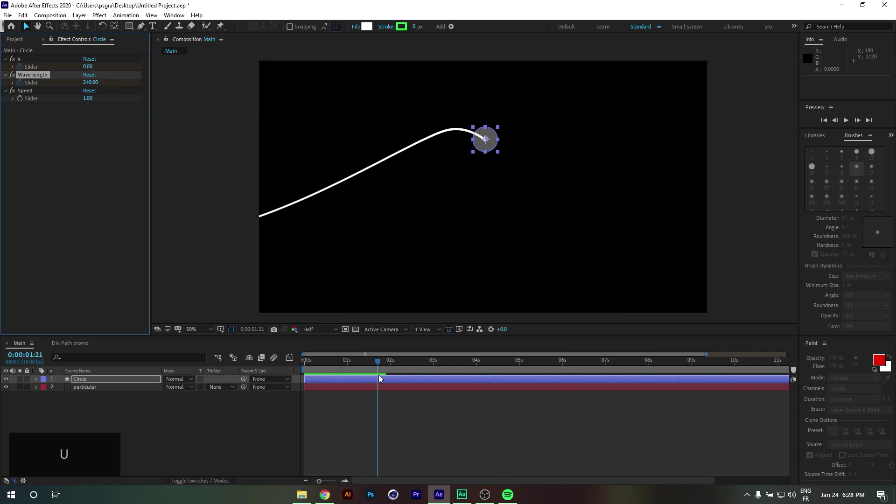
pyautogui.moveTo(381, 363); pyautogui.dragTo(320, 366)
pyautogui.click(91, 84)
pyautogui.write('0')
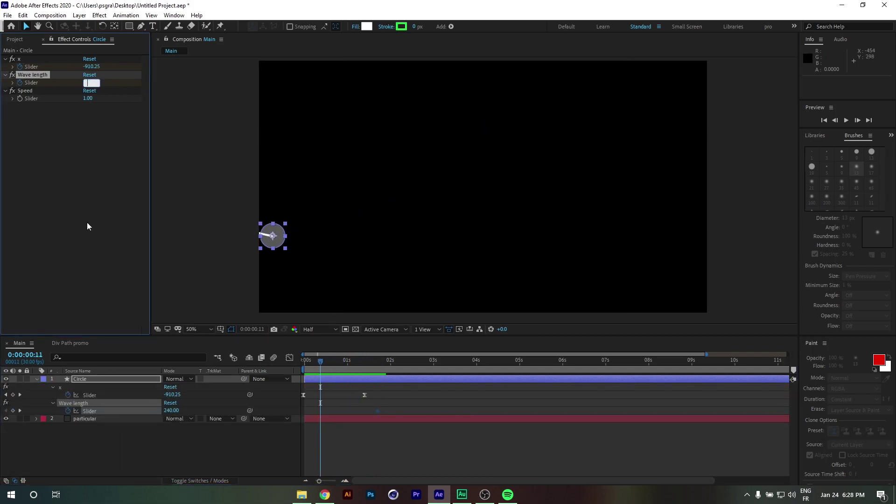
pyautogui.press('space')
# - Apply Easy Ease to both Wave length keyframes and preview the animation from the composition's start
pyautogui.moveTo(372, 415); pyautogui.dragTo(309, 413)
pyautogui.rightClick(319, 410)
pyautogui.moveTo(367, 405)
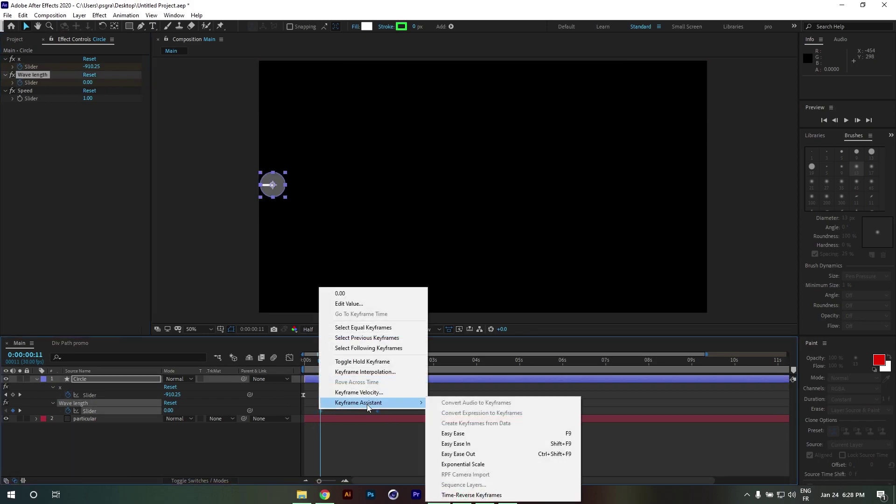
pyautogui.click(452, 434)
pyautogui.click(355, 448)
pyautogui.click(319, 363)
pyautogui.press('space')
pyautogui.click(304, 360)
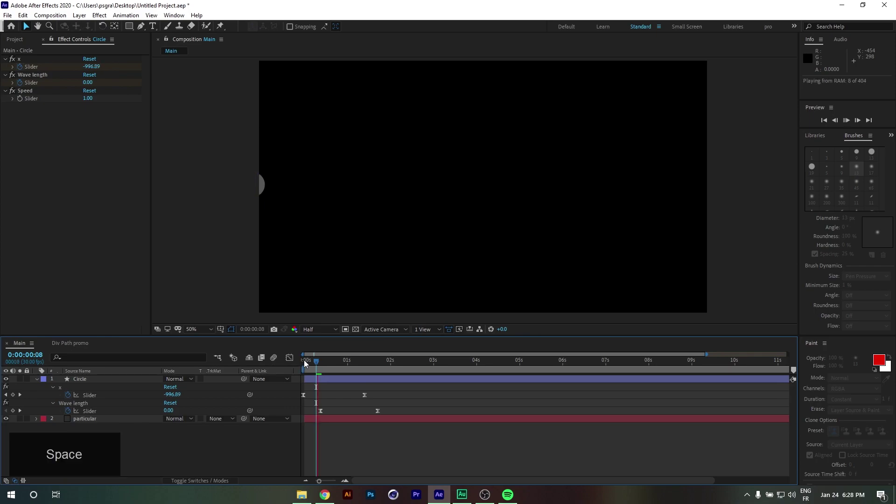
pyautogui.press('space')
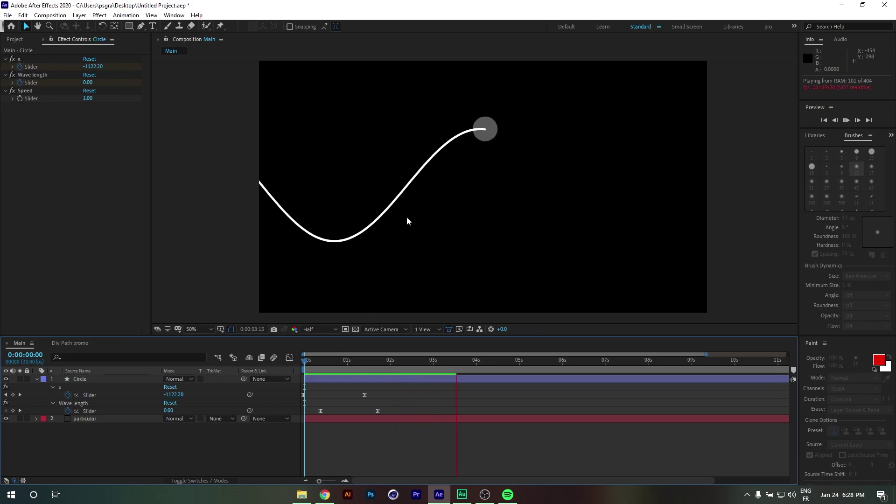
pyautogui.press('space')
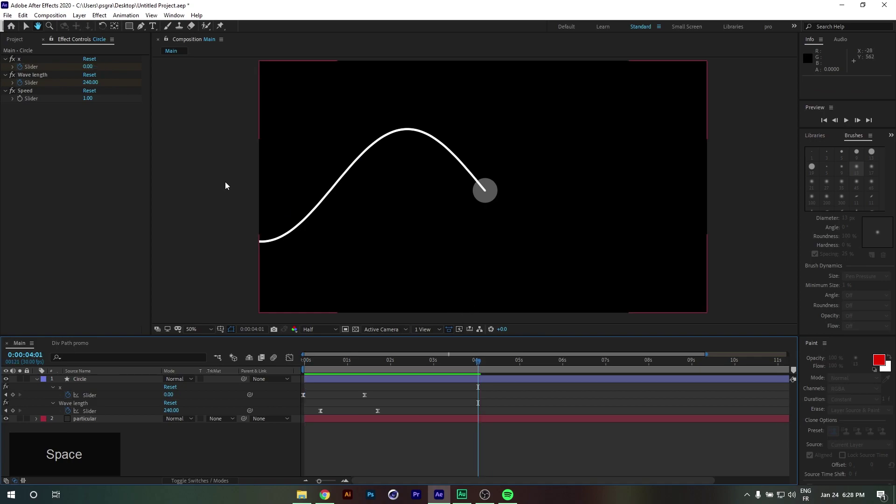
# - Add a keyframe to the Circle's Speed slider with value 1 at 0:00:04:01 and reveal it in the timeline
pyautogui.click(18, 106)
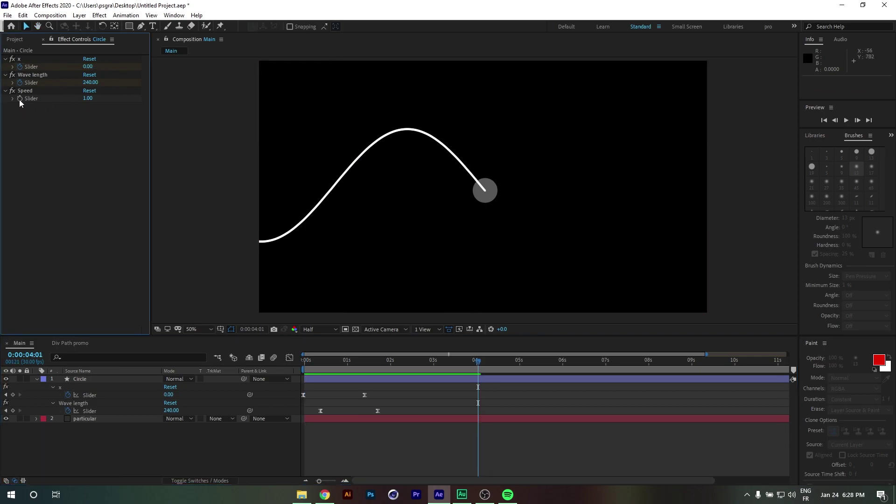
pyautogui.click(24, 92)
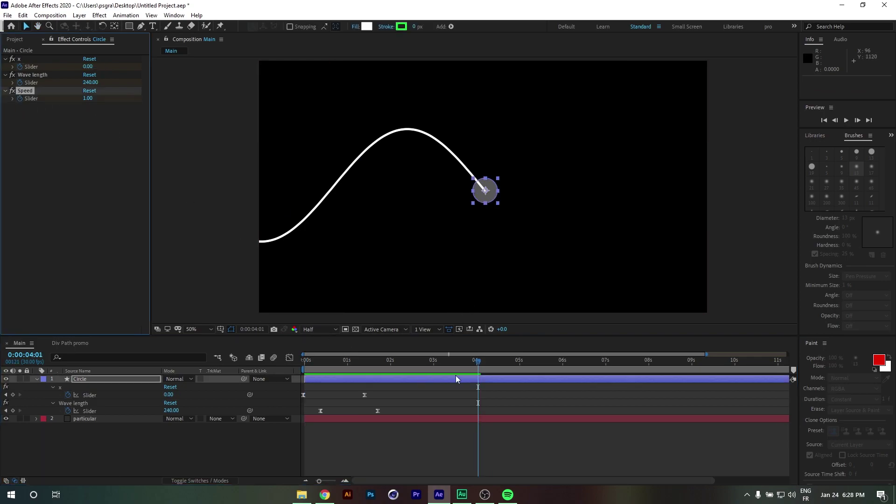
pyautogui.press('u')
pyautogui.press('u')
pyautogui.press('u')
pyautogui.press('u')
pyautogui.press('u')
pyautogui.press('u')
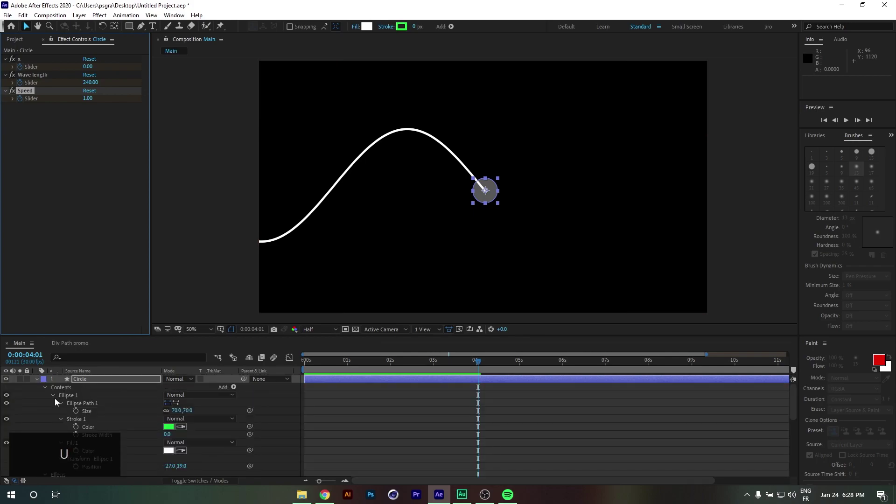
pyautogui.press('u')
pyautogui.press('u')
pyautogui.press('u')
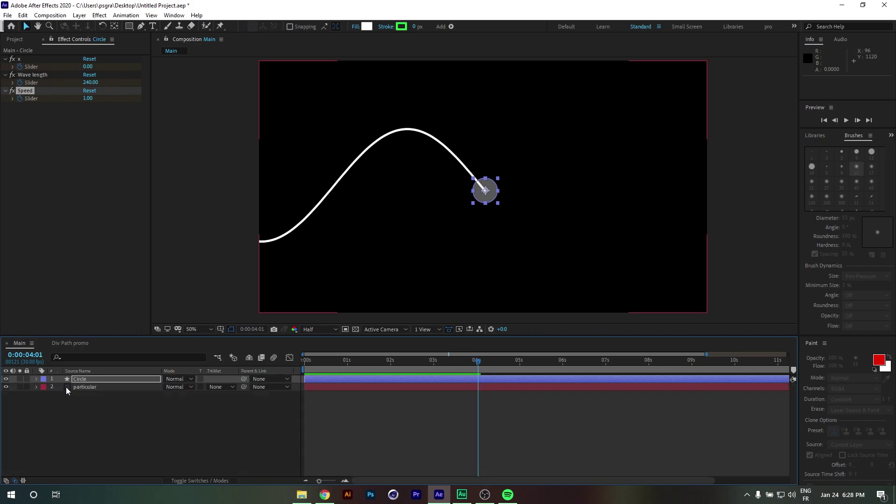
pyautogui.press('u')
pyautogui.scroll(-5, 97, 409)
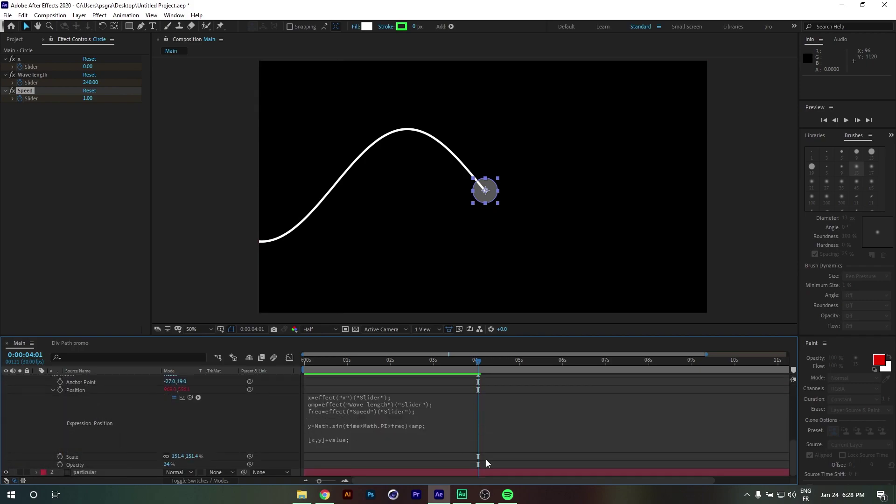
pyautogui.scroll(3, 458, 452)
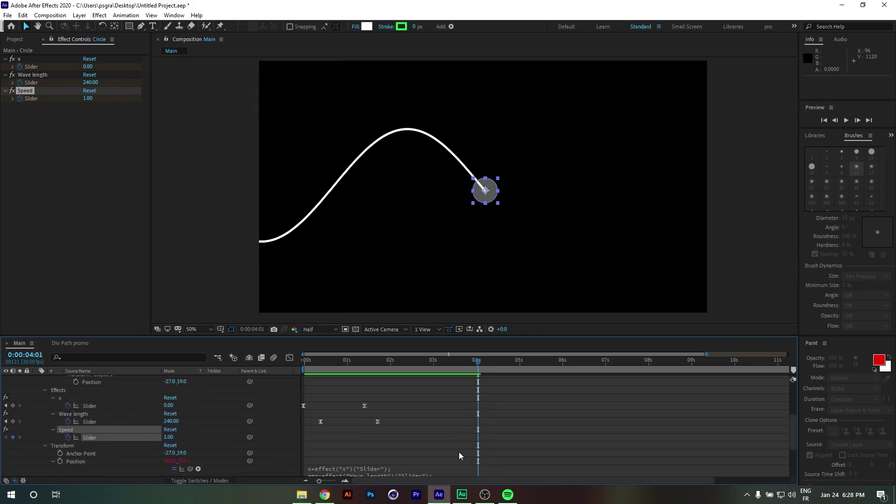
# - Move the Speed keyframe to 0:00:02:09 and add a second one with value 0, placed just before the one-second mark
pyautogui.moveTo(478, 440); pyautogui.dragTo(444, 438)
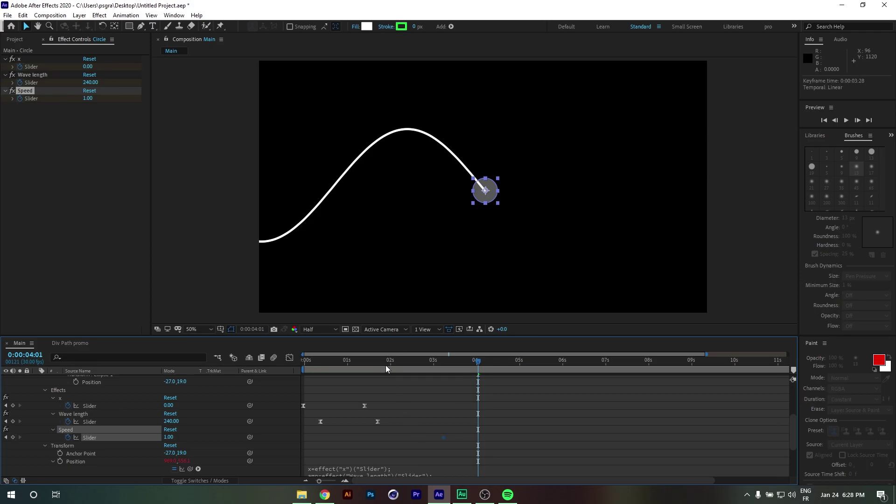
pyautogui.click(364, 363)
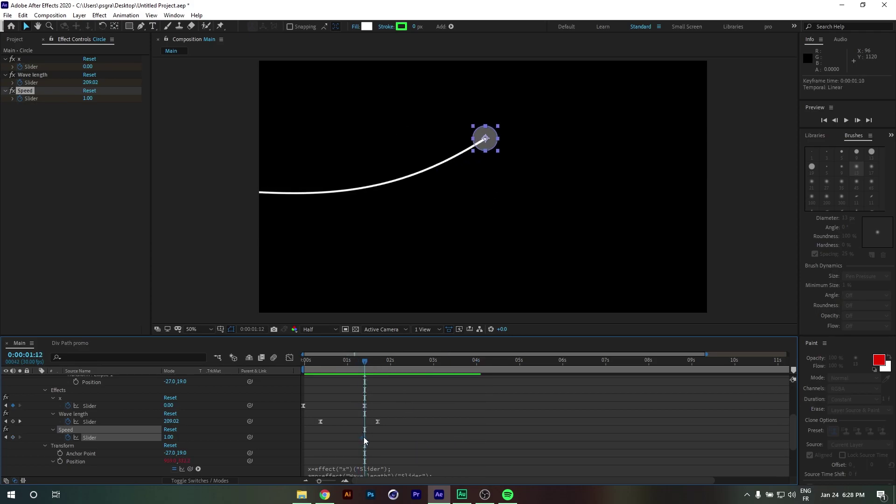
pyautogui.moveTo(362, 438); pyautogui.dragTo(405, 439)
pyautogui.click(88, 98)
pyautogui.write('0')
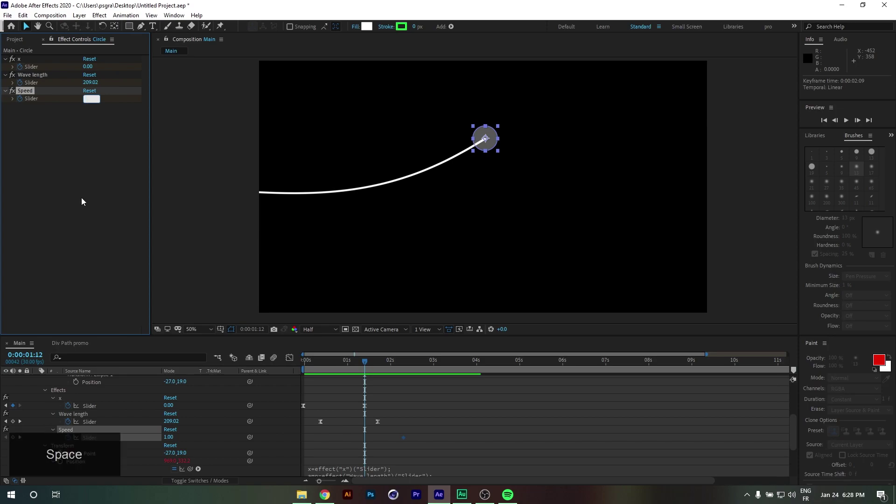
pyautogui.press('Return')
pyautogui.moveTo(365, 439); pyautogui.dragTo(343, 435)
# - Apply Easy Ease to both Speed keyframes, preview the animation from the start, and clear the layer selection
pyautogui.rightClick(344, 438)
pyautogui.moveTo(359, 426)
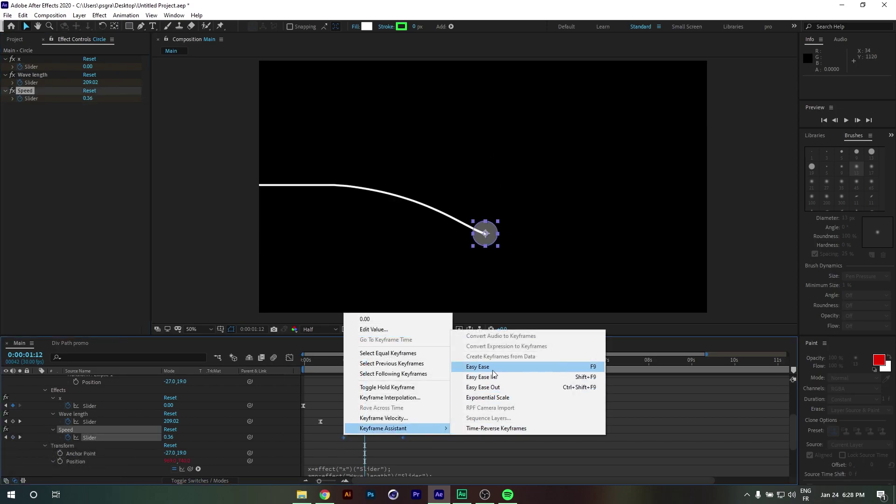
pyautogui.click(480, 366)
pyautogui.moveTo(363, 361); pyautogui.dragTo(305, 361)
pyautogui.click(326, 435)
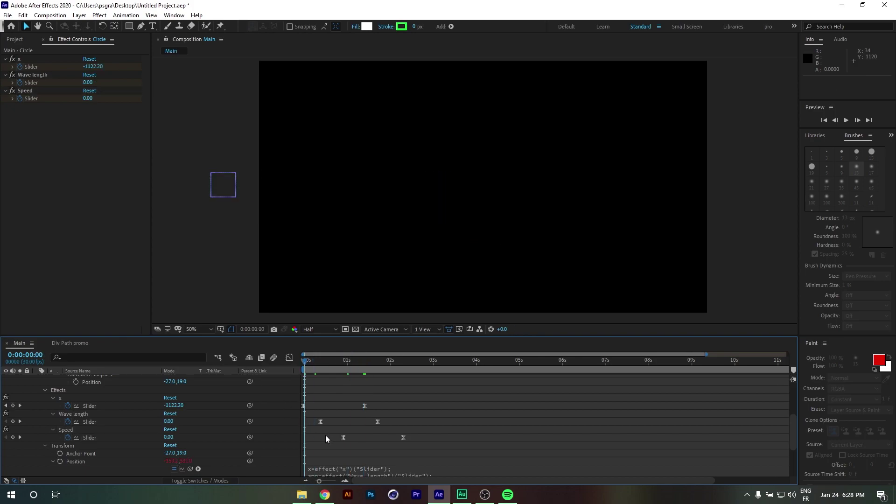
pyautogui.press('space')
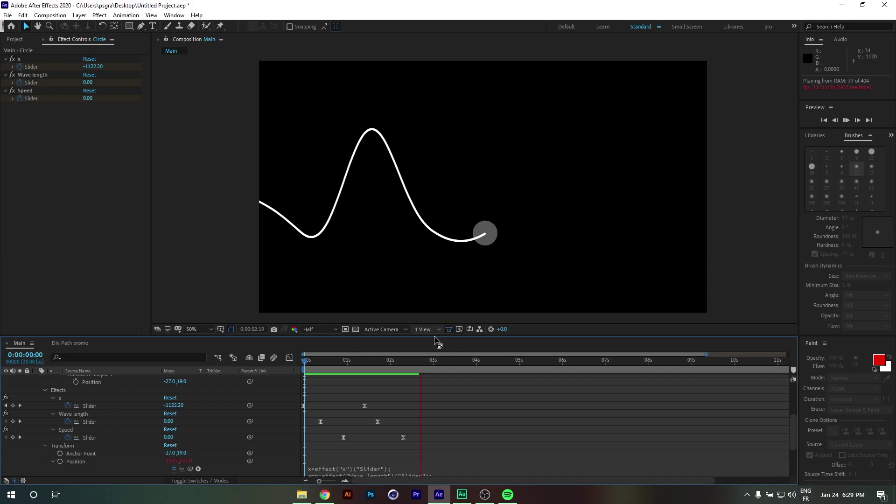
pyautogui.press('space')
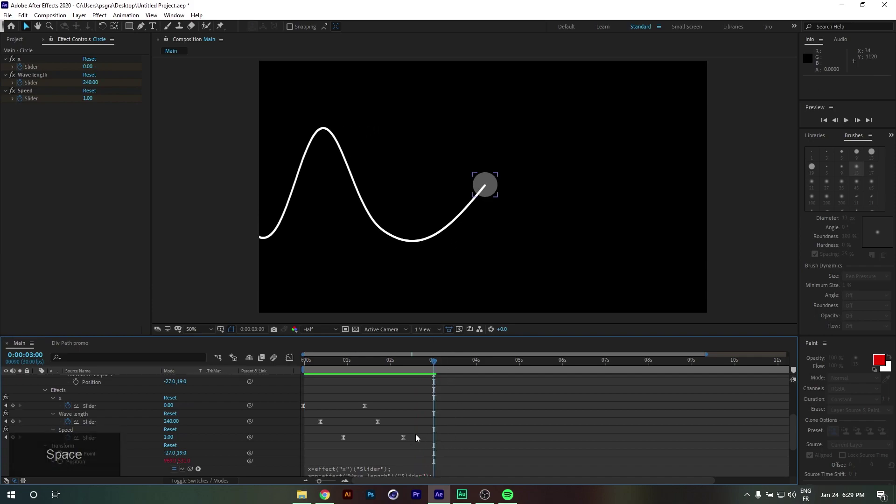
pyautogui.click(491, 275)
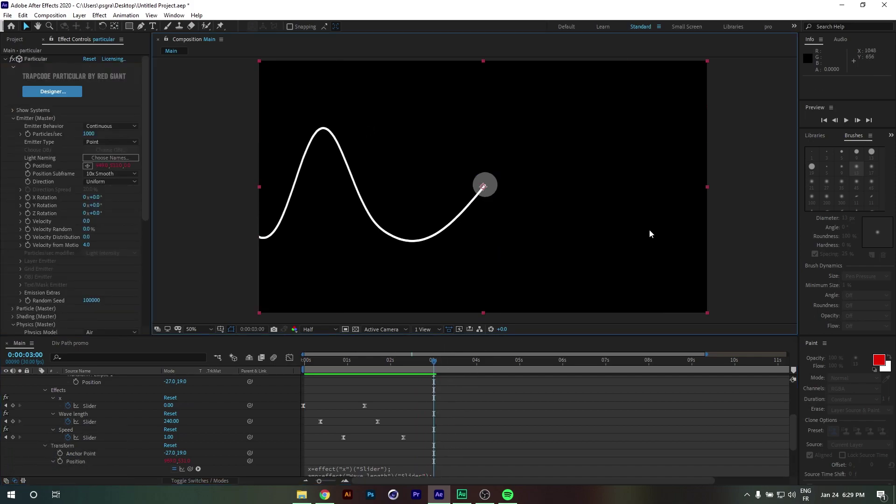
pyautogui.click(747, 215)
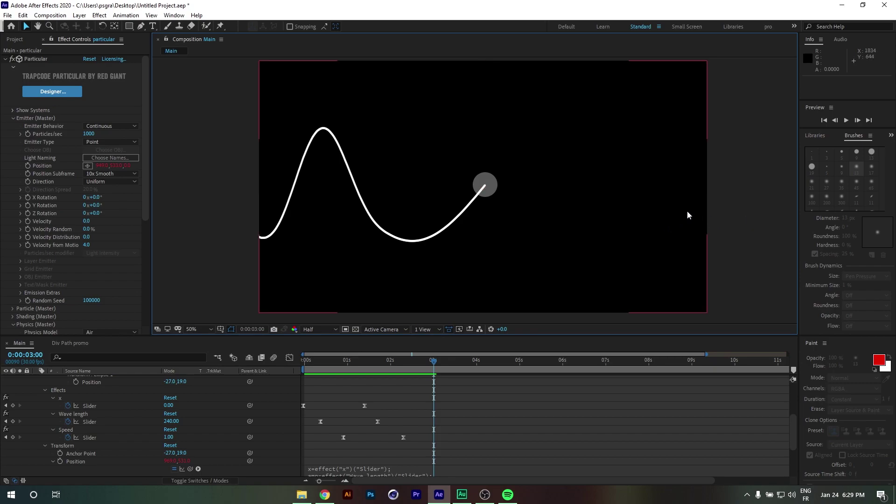